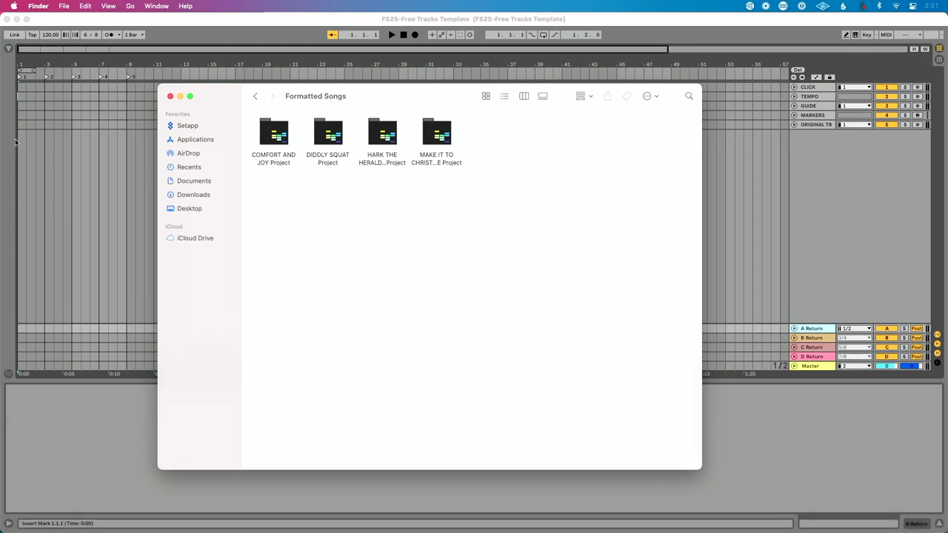
Switch to Ableton Live and show the contents of the Formatted Songs folder in the browser
{"action": "left_click", "coordinate": [36, 135]}
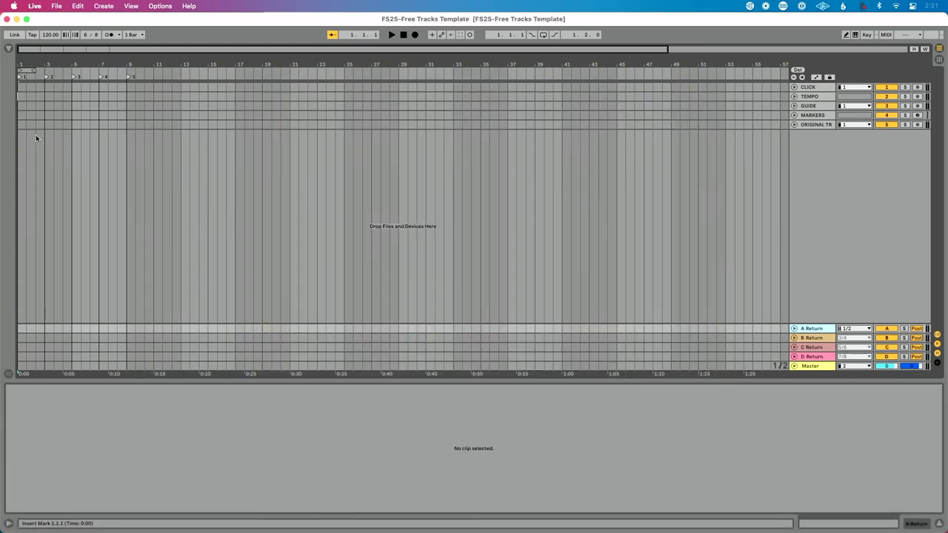
{"action": "left_click", "coordinate": [7, 48]}
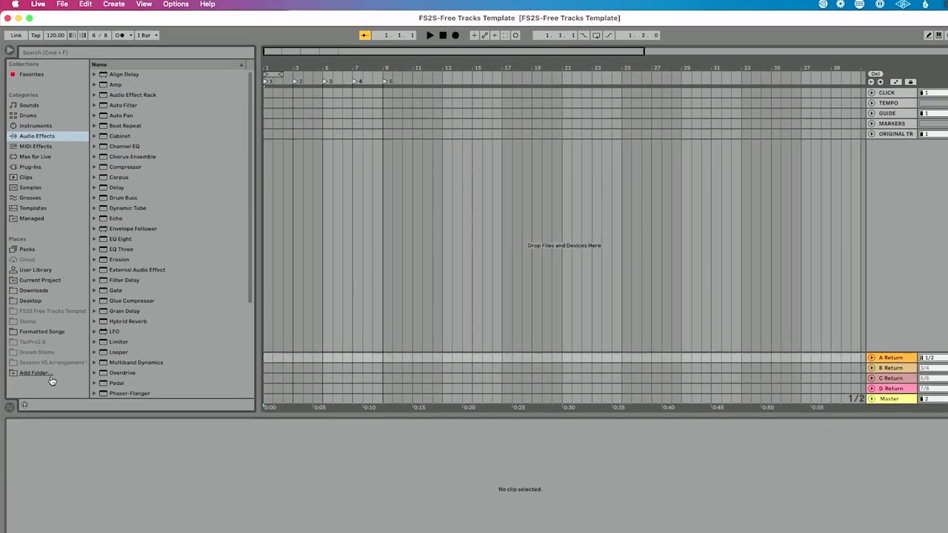
{"action": "left_click", "coordinate": [45, 305]}
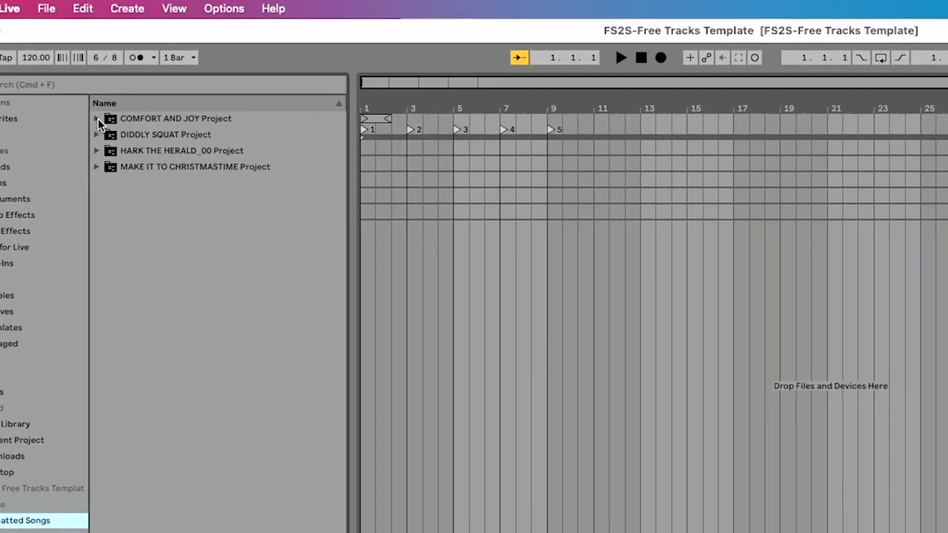
Add COMFORT AND JOY_03.als from its project folder to the arrangement at bar 1 and fold its stem group
{"action": "left_click", "coordinate": [86, 70]}
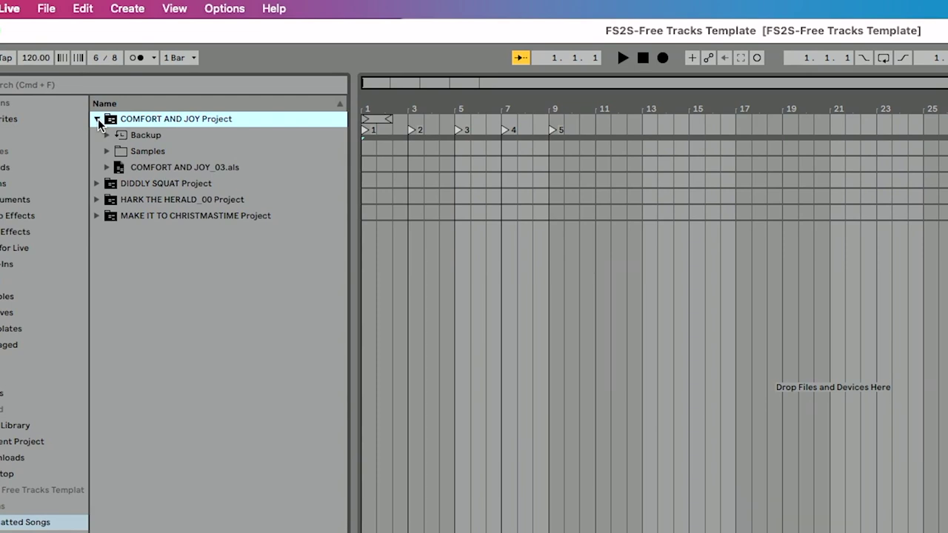
{"action": "left_click", "coordinate": [97, 119]}
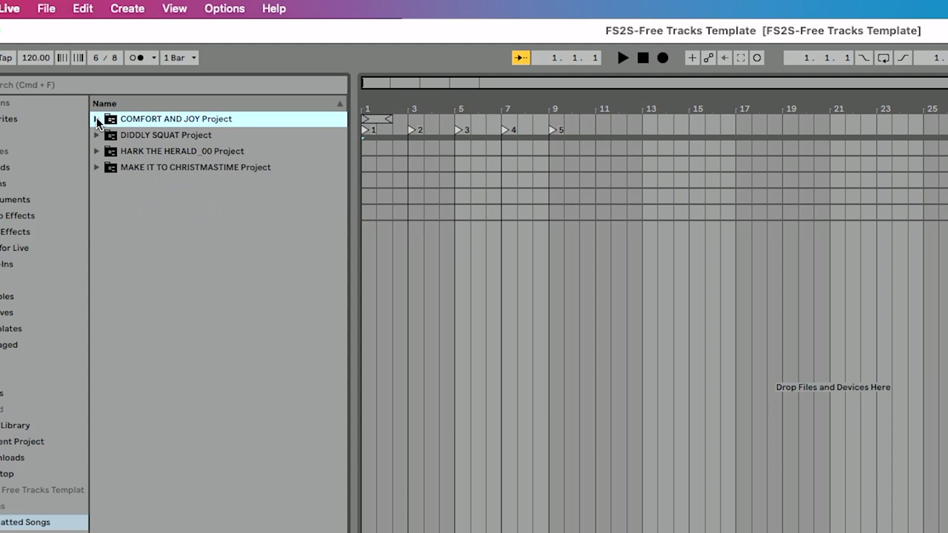
{"action": "left_click", "coordinate": [97, 119]}
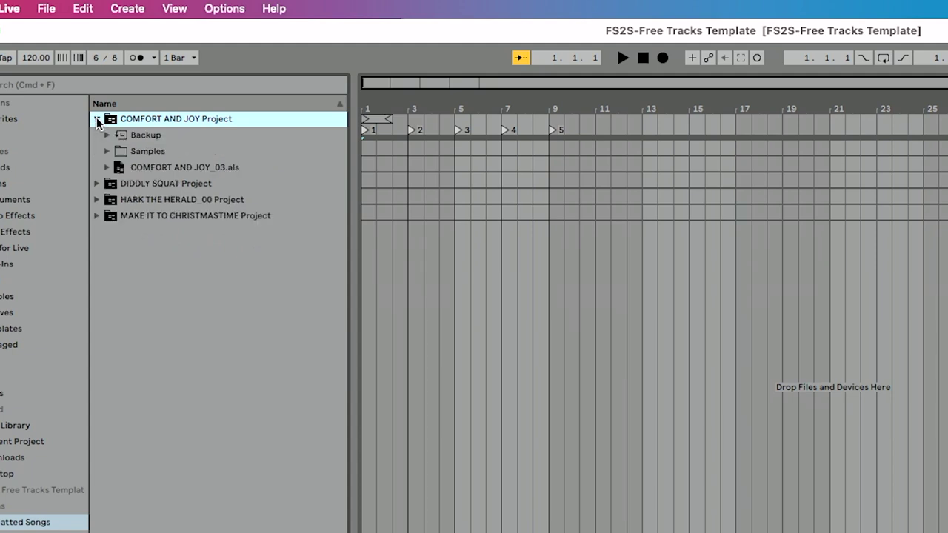
{"action": "left_click", "coordinate": [128, 168]}
{"action": "left_click_drag", "start_coordinate": [367, 250], "coordinate": [387, 240]}
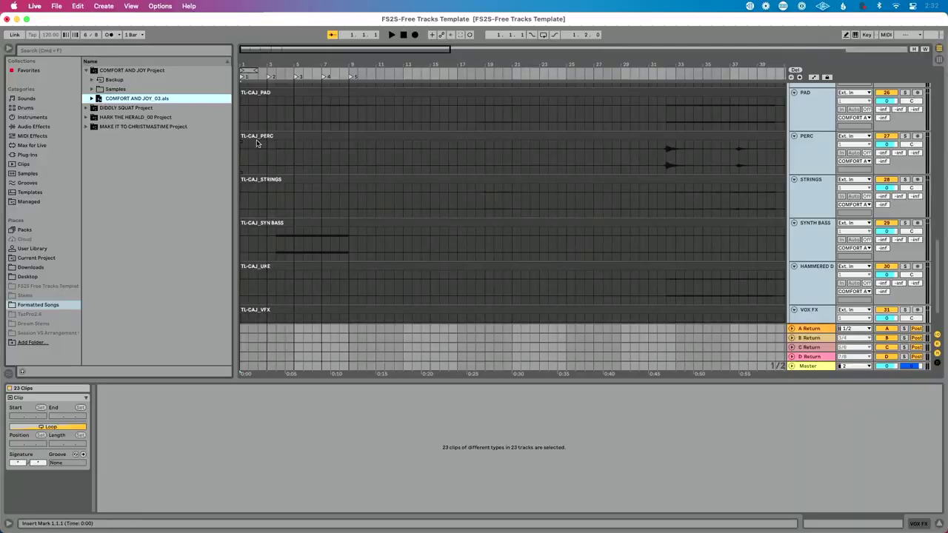
{"action": "scroll", "coordinate": [673, 94], "scroll_direction": "up", "scroll_amount": 15}
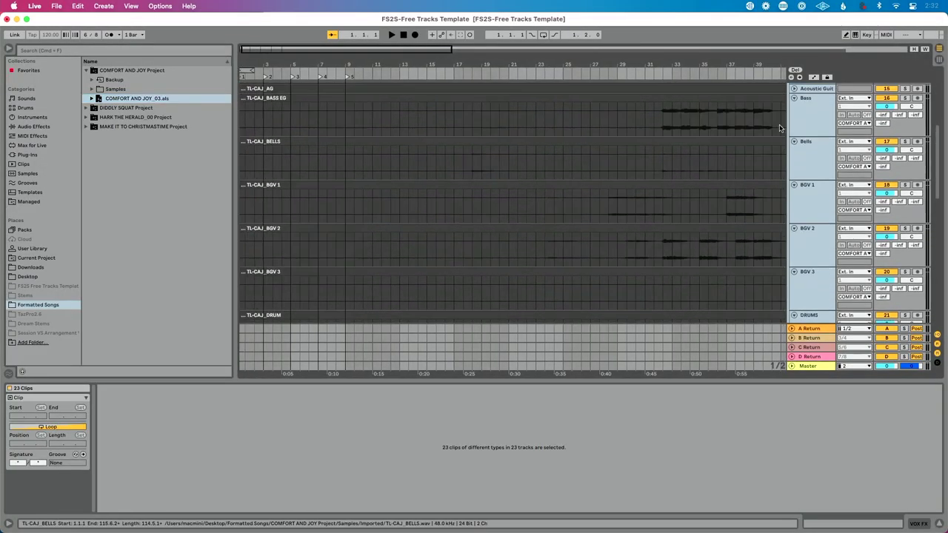
{"action": "left_click", "coordinate": [791, 181]}
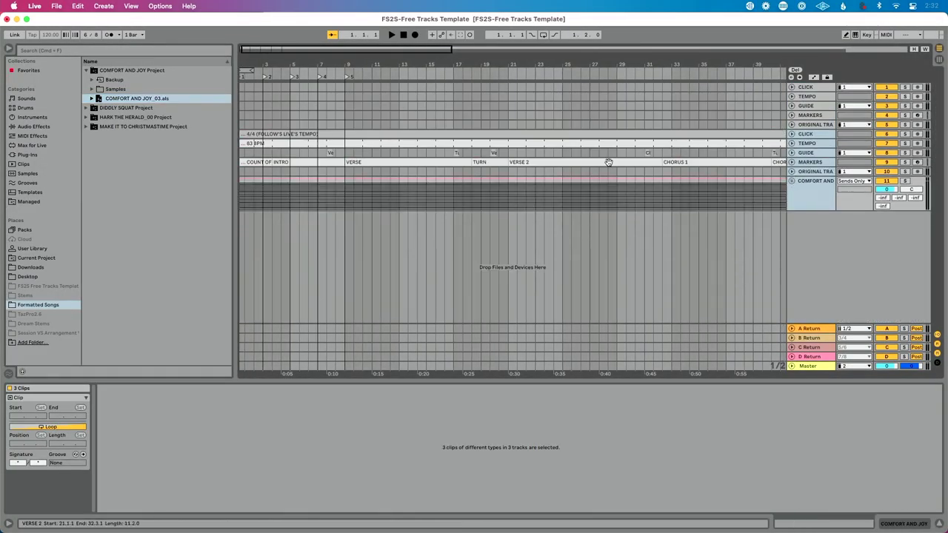
Move the Comfort and Joy clips from the imported CLICK through ORIGINAL TRACK tracks to the matching template tracks at bar 1
{"action": "key", "text": "z"}
{"action": "left_click_drag", "start_coordinate": [748, 171], "coordinate": [228, 131]}
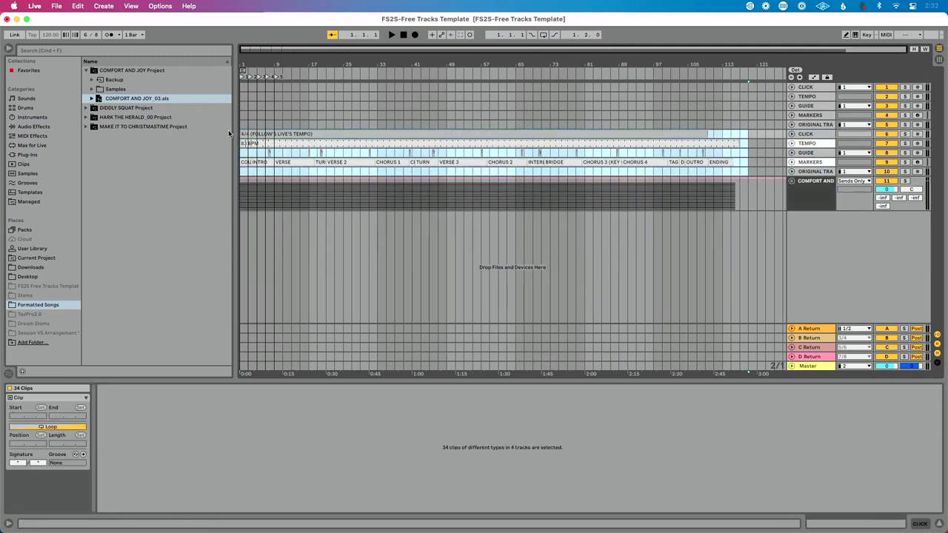
{"action": "key", "text": "Delete"}
{"action": "left_click", "coordinate": [242, 88]}
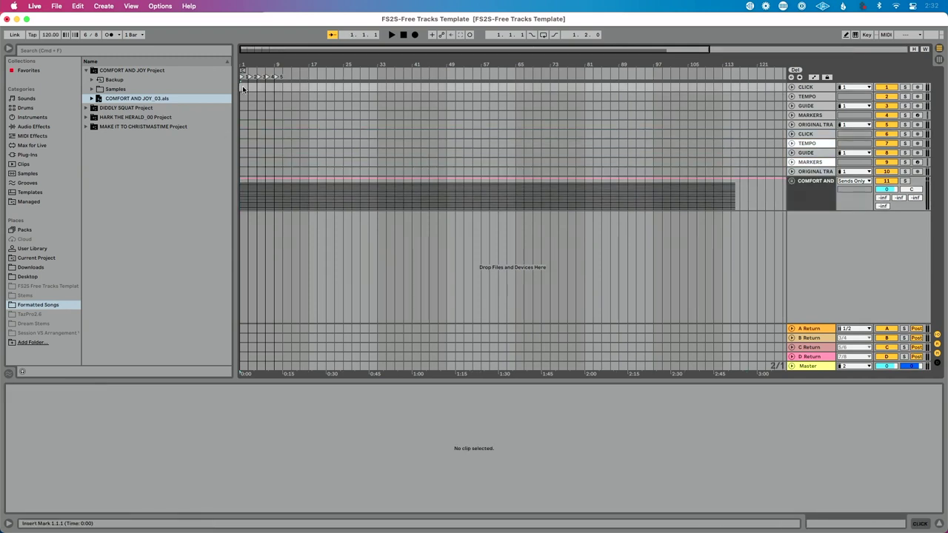
{"action": "key", "text": "super+z"}
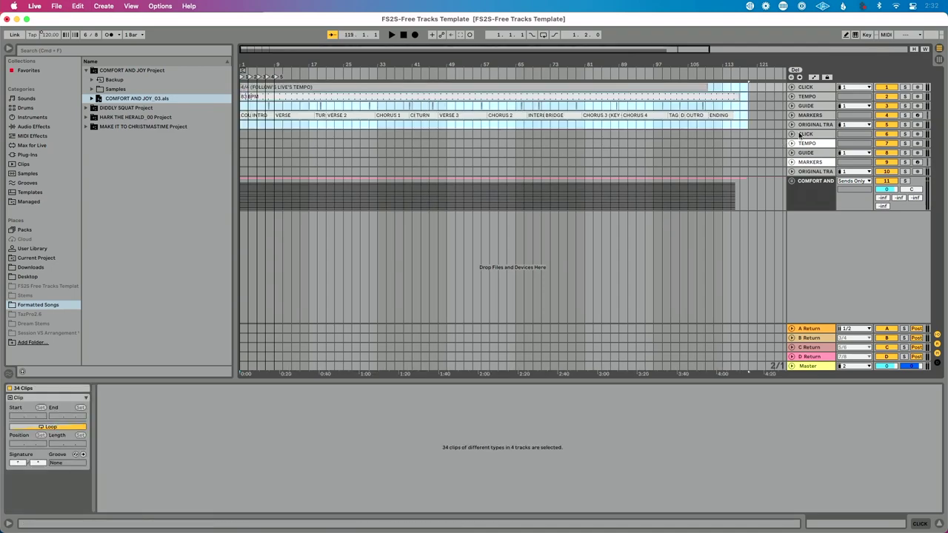
Delete the five emptied tracks imported with Comfort and Joy and move locator 2 past the song's end to bar 117
{"action": "left_click", "coordinate": [819, 171], "text": "shift"}
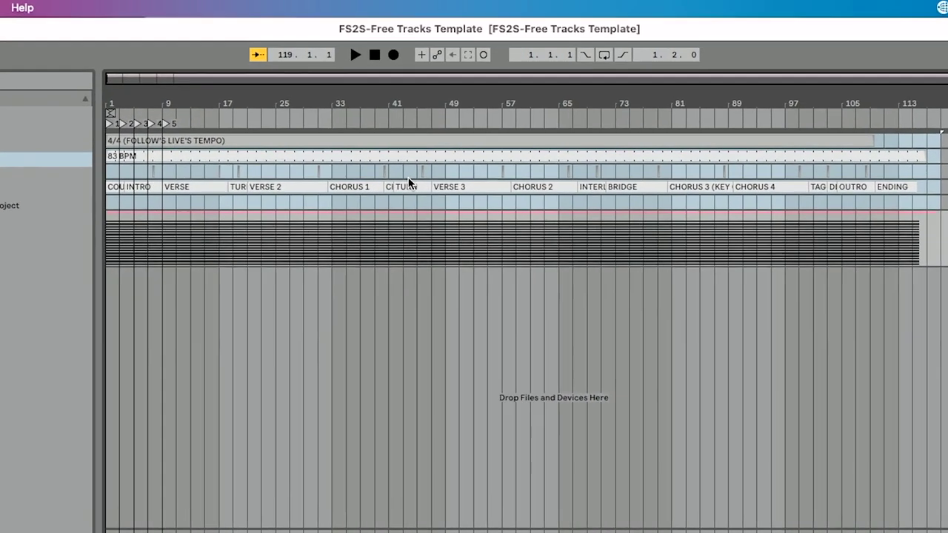
{"action": "left_click", "coordinate": [252, 79]}
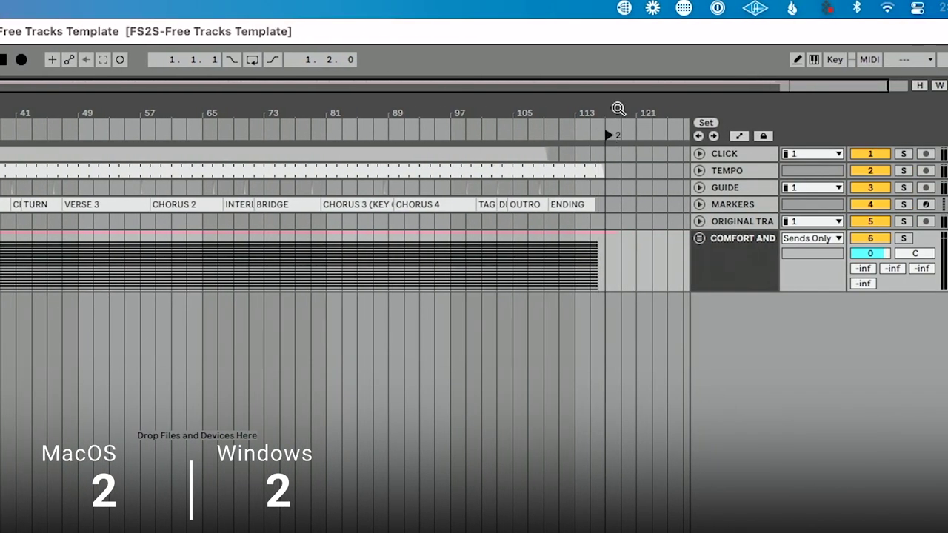
{"action": "left_click_drag", "start_coordinate": [618, 109], "coordinate": [543, 120]}
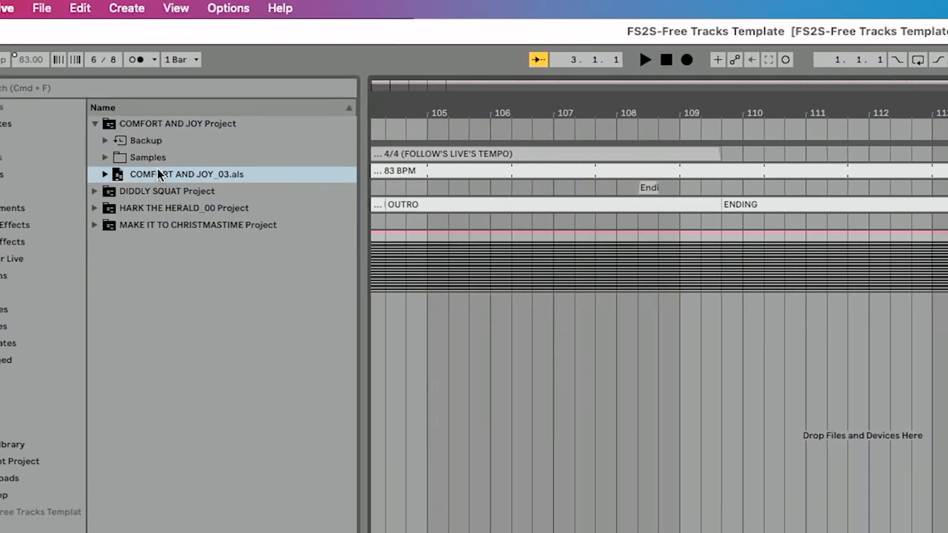
Add DIDDLY SQUAT_03.als from its project folder below the existing tracks and fold its stem group
{"action": "left_click", "coordinate": [96, 125]}
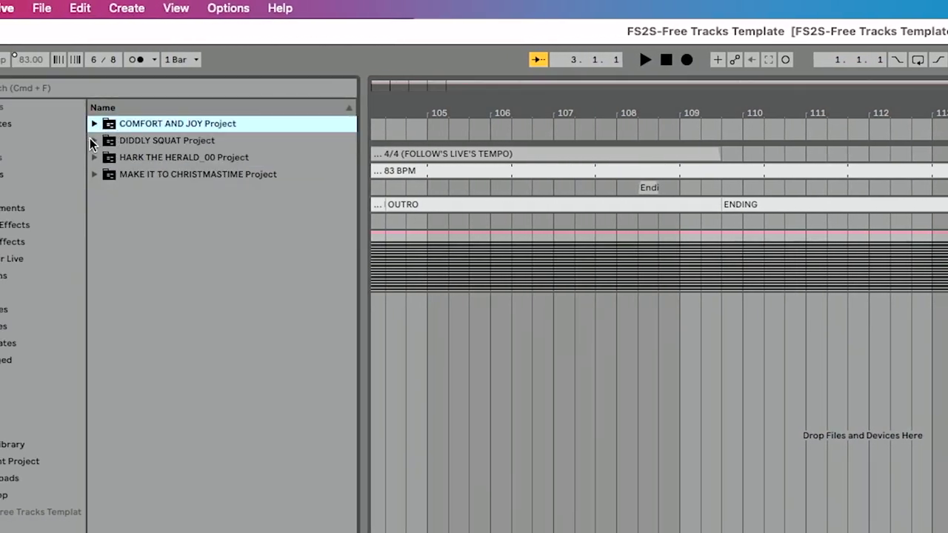
{"action": "left_click", "coordinate": [93, 140]}
{"action": "left_click", "coordinate": [157, 191]}
{"action": "left_click_drag", "start_coordinate": [445, 300], "coordinate": [455, 345]}
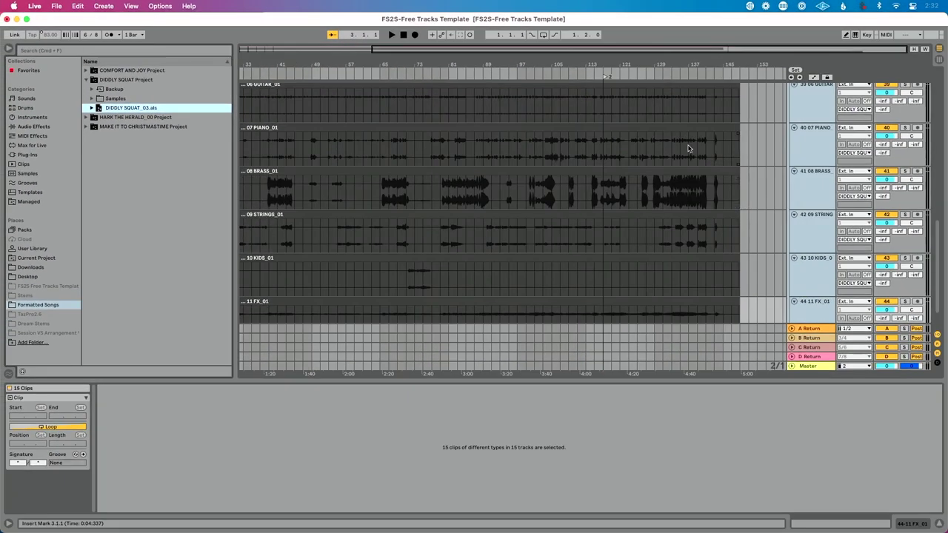
{"action": "scroll", "coordinate": [689, 148], "scroll_direction": "up", "scroll_amount": 10}
{"action": "left_click", "coordinate": [792, 216]}
Move all Diddly Squat clips, including the stem group, from bar 1 to locator 2 at bar 117
{"action": "left_click_drag", "start_coordinate": [751, 226], "coordinate": [227, 169]}
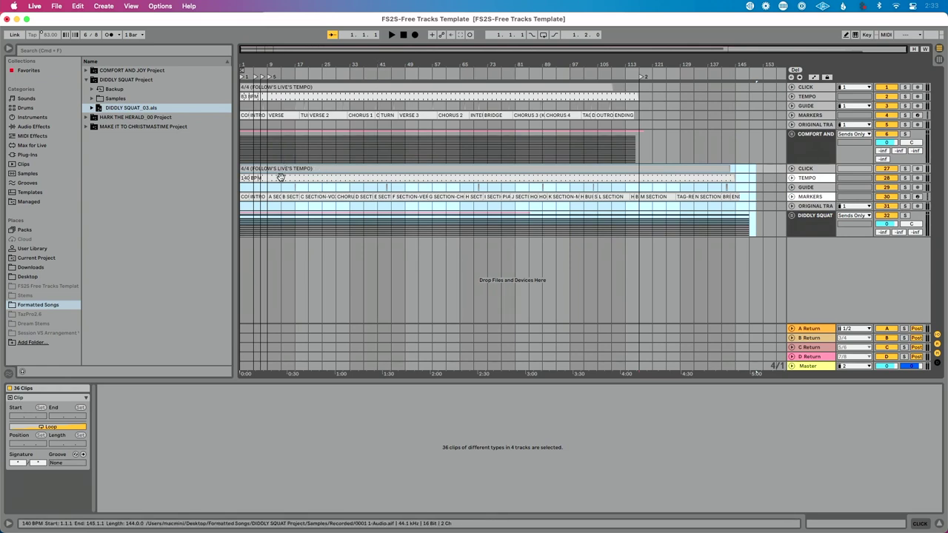
{"action": "key", "text": "Delete"}
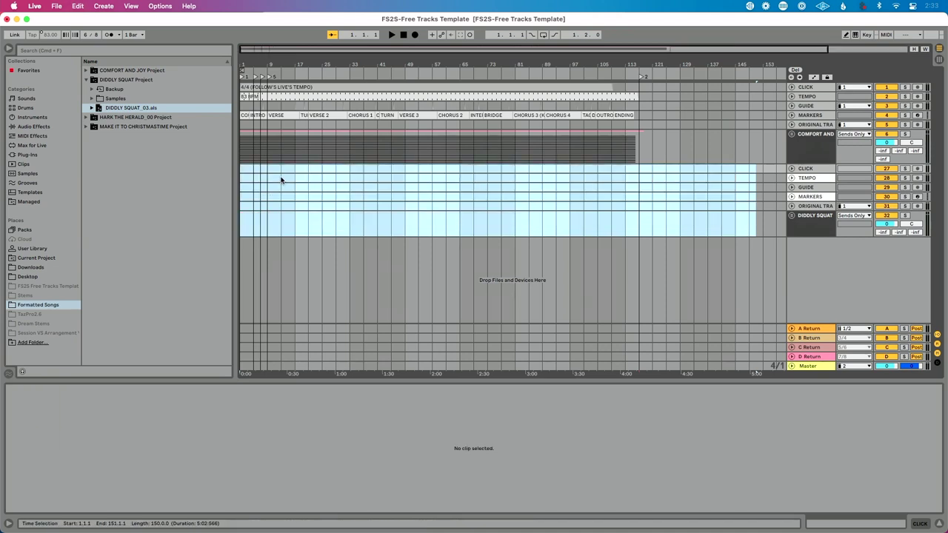
{"action": "key", "text": "End"}
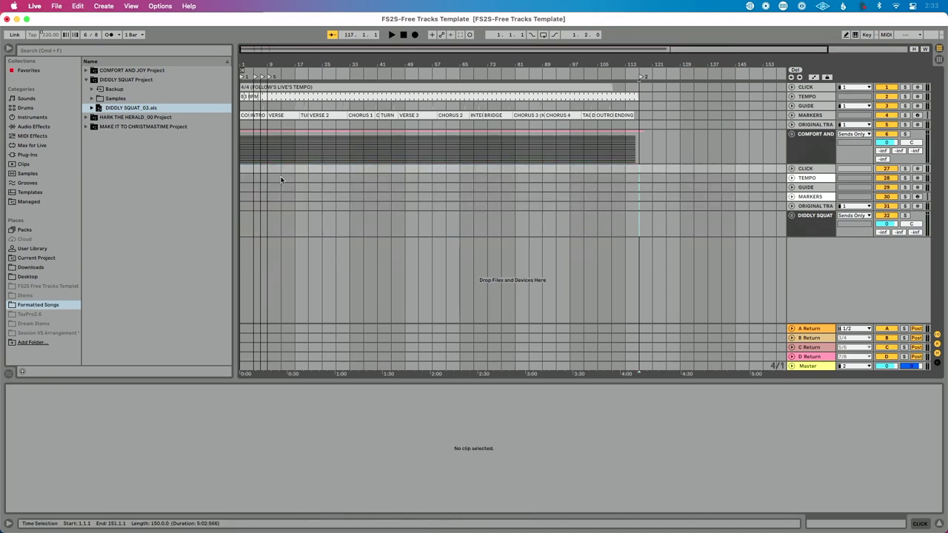
{"action": "key", "text": "super+v"}
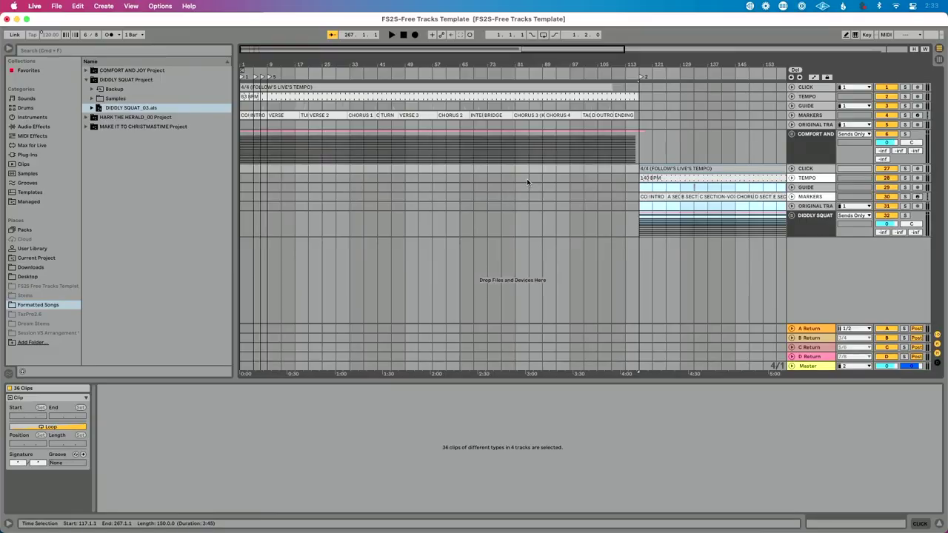
Move the Diddly Squat clips from the imported CLICK through ORIGINAL TRACK tracks to the matching template tracks at locator 2
{"action": "key", "text": "minus"}
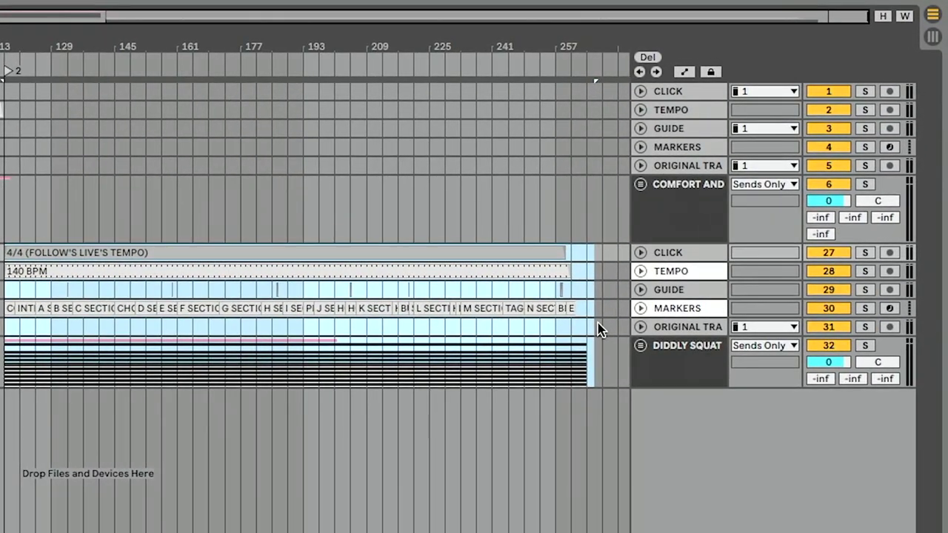
{"action": "left_click", "coordinate": [592, 334], "text": "shift"}
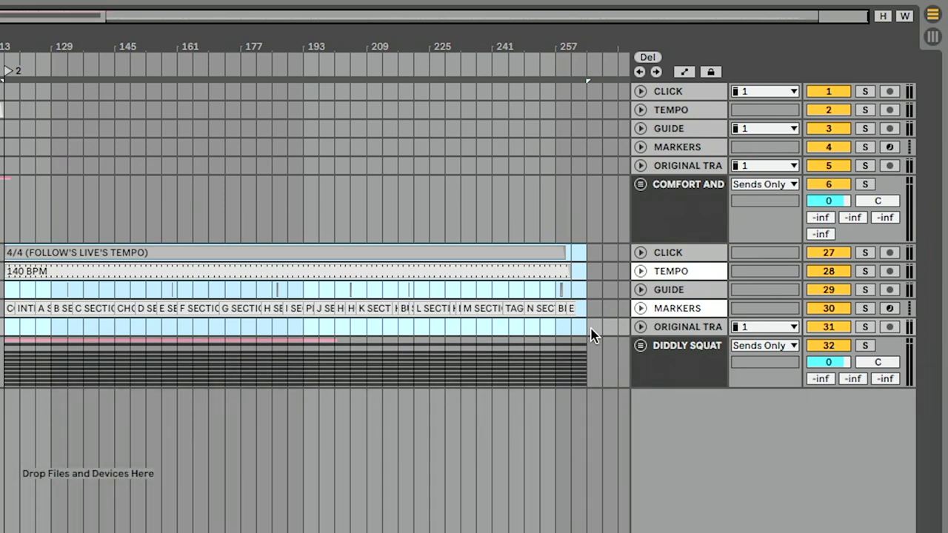
{"action": "key", "text": "Delete"}
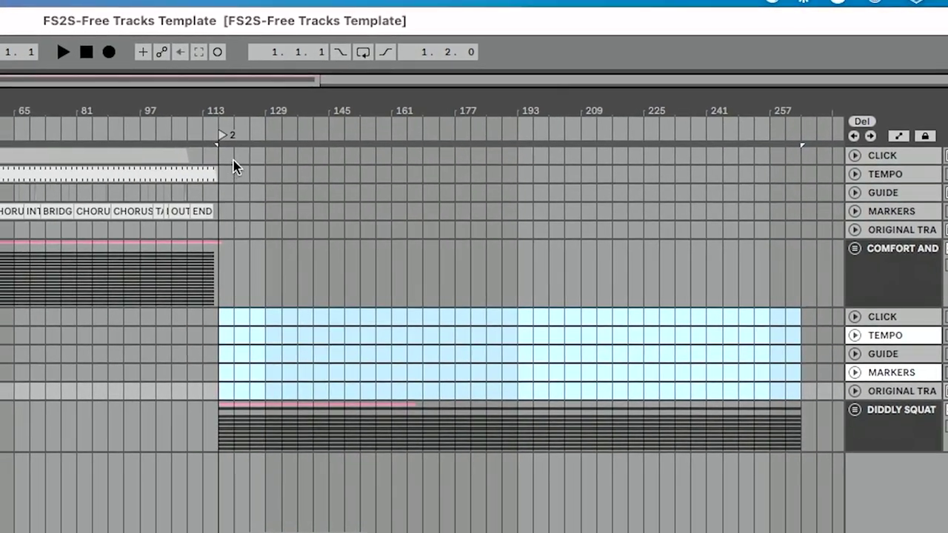
{"action": "left_click", "coordinate": [234, 162]}
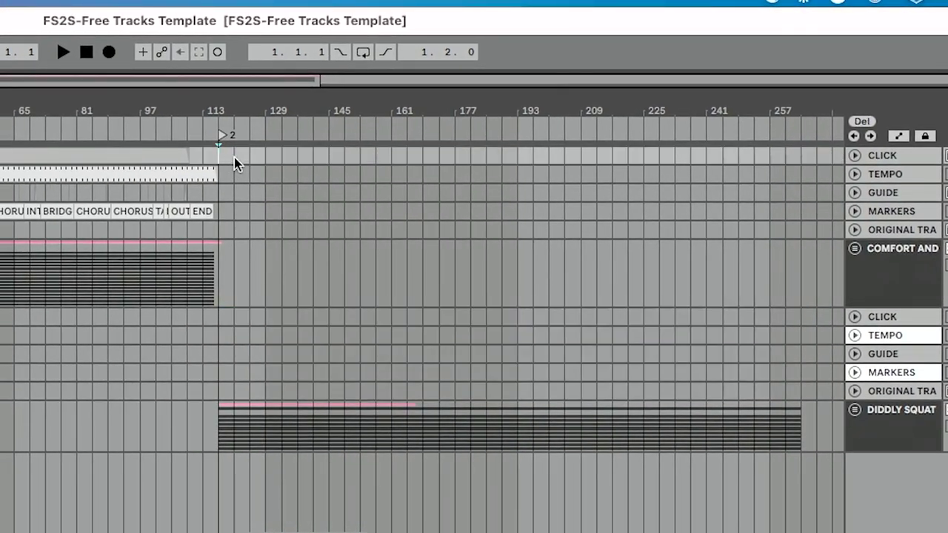
{"action": "key", "text": "super+v"}
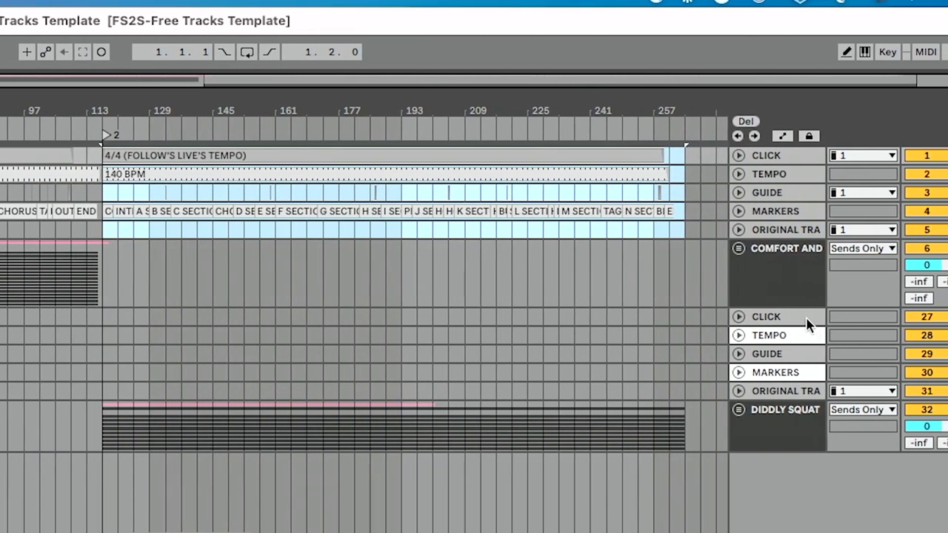
Delete the five emptied tracks imported with Diddly Squat and move locator 3 past the song's end to bar 266
{"action": "left_click", "coordinate": [806, 320]}
{"action": "left_click", "coordinate": [781, 393], "text": "shift"}
{"action": "key", "text": "Delete"}
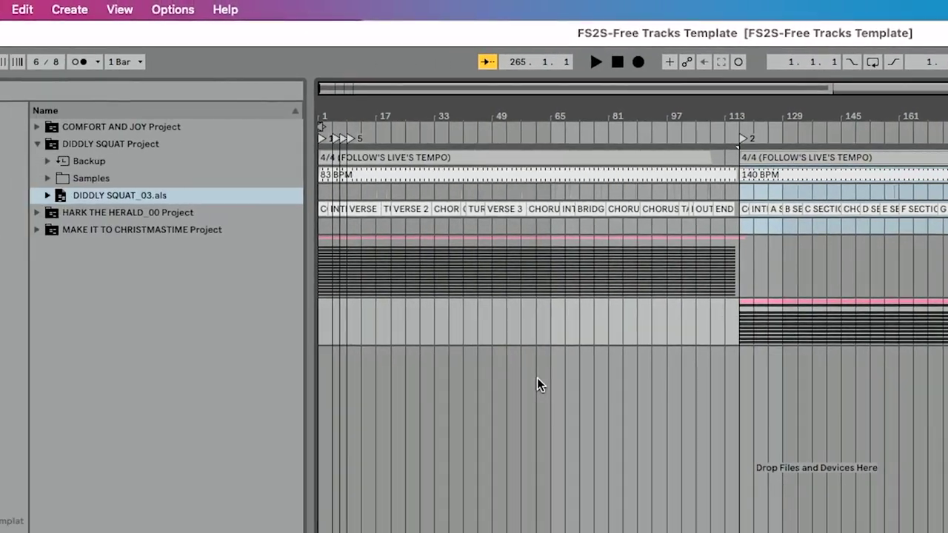
{"action": "left_click", "coordinate": [376, 239]}
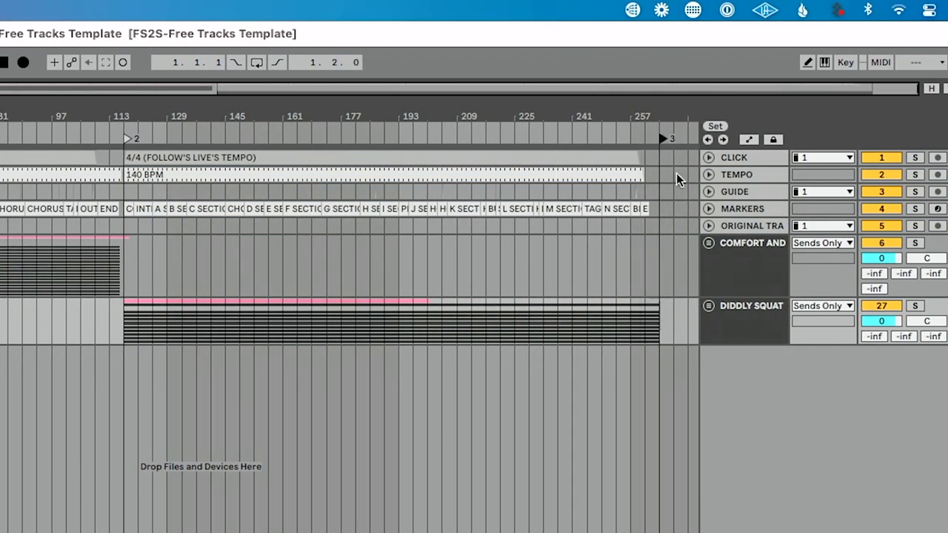
{"action": "left_click_drag", "start_coordinate": [681, 119], "coordinate": [667, 122]}
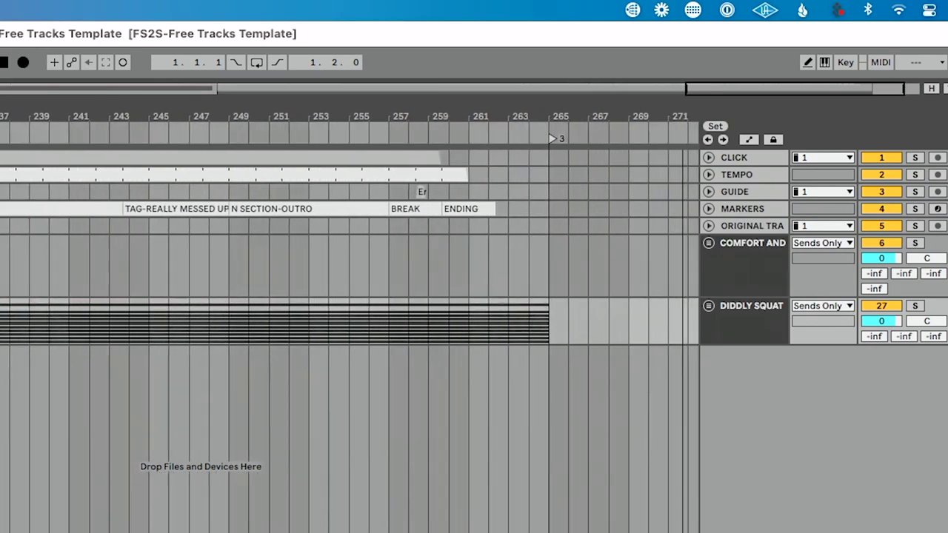
{"action": "left_click_drag", "start_coordinate": [575, 138], "coordinate": [563, 124]}
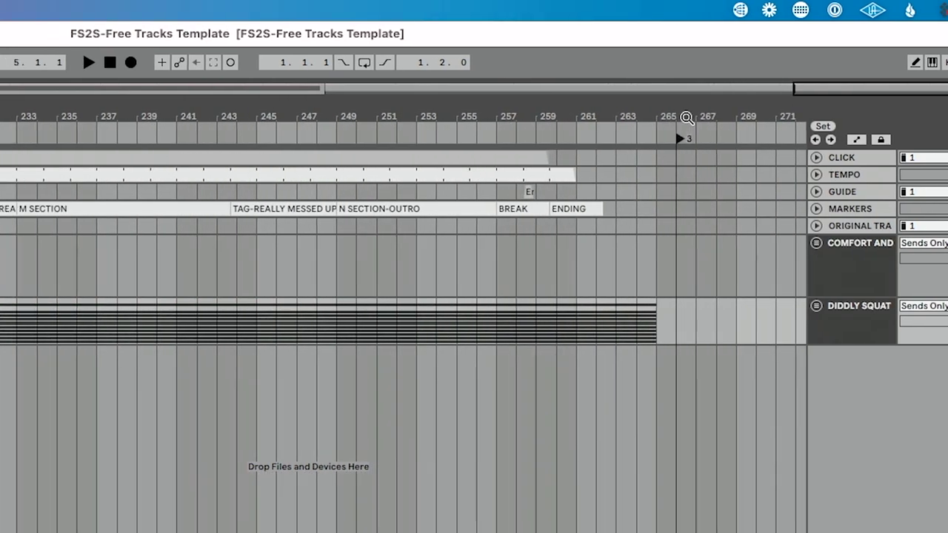
Add HARK THE HERALD_00.als from its project folder to the arrangement below the Diddly Squat group
{"action": "left_click", "coordinate": [284, 200]}
{"action": "left_click", "coordinate": [65, 145]}
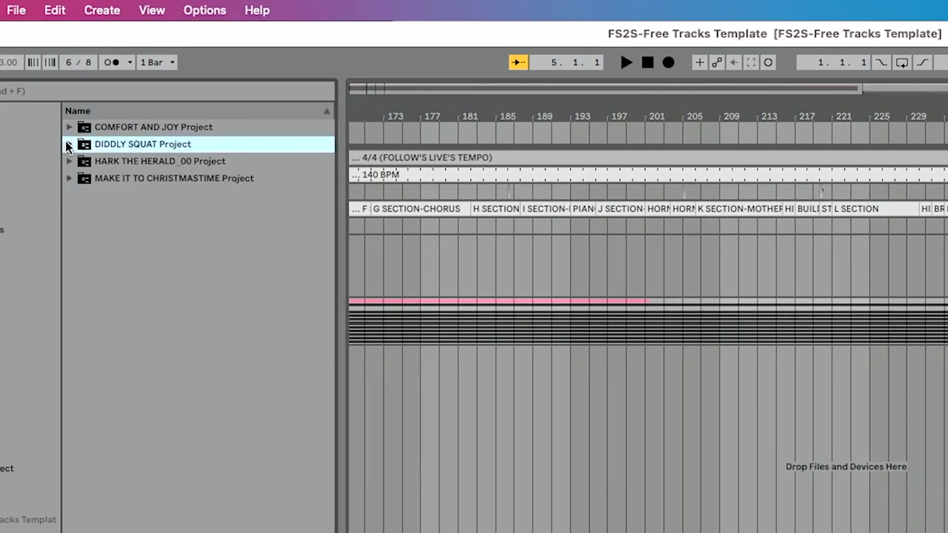
{"action": "left_click", "coordinate": [68, 162]}
{"action": "left_click_drag", "start_coordinate": [130, 213], "coordinate": [517, 457]}
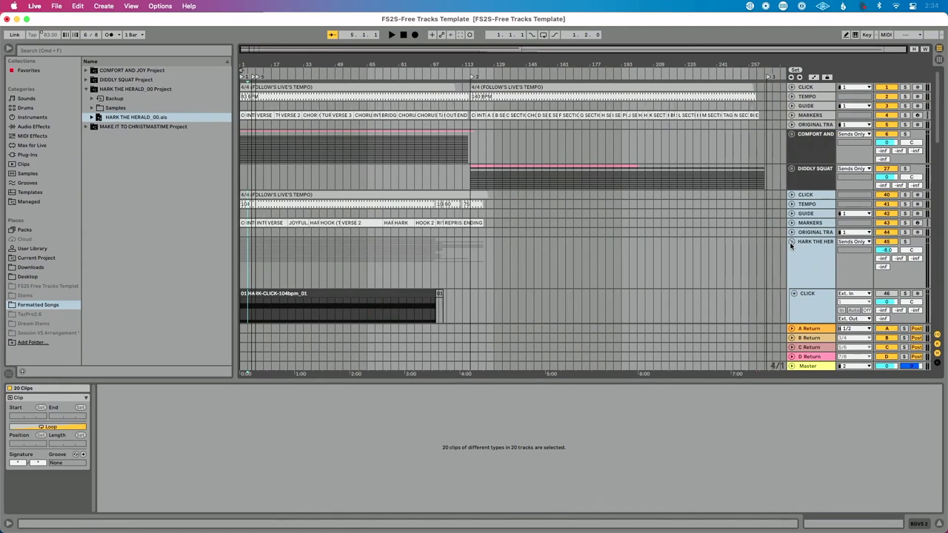
Move all Hark the Herald clips, including the stem group, from bar 1 to locator 3 at bar 266
{"action": "left_click_drag", "start_coordinate": [526, 264], "coordinate": [239, 197]}
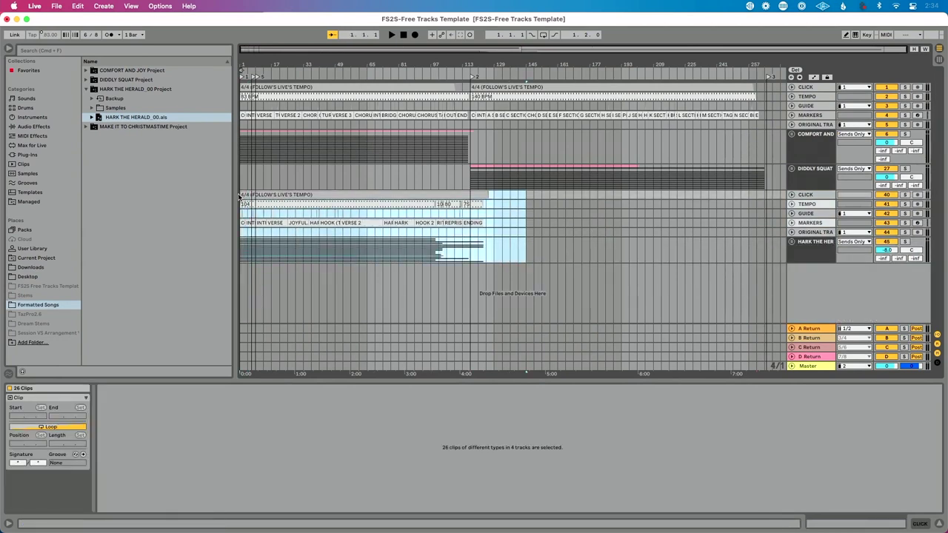
{"action": "key", "text": "Delete"}
{"action": "key", "text": "cmd+z"}
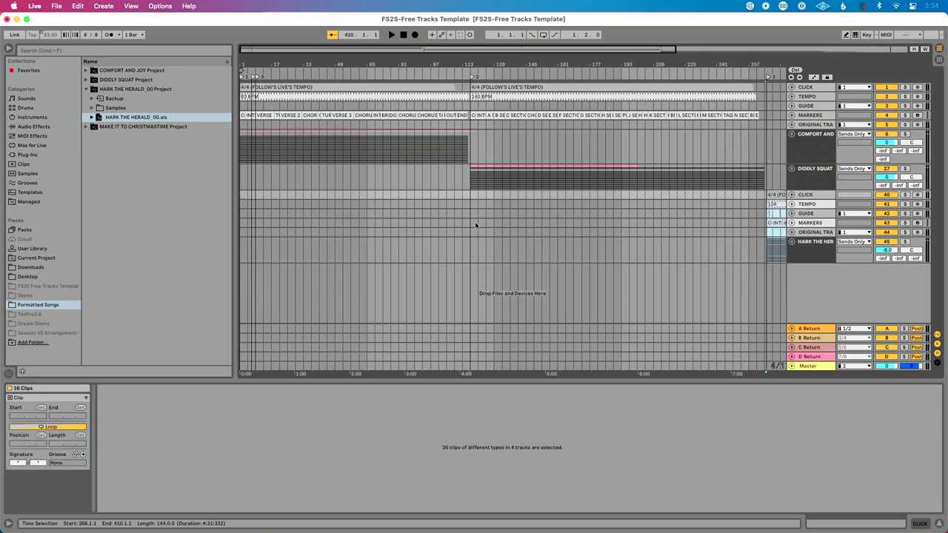
Move the Hark the Herald clips from the imported CLICK through ORIGINAL TRACK tracks to the matching template tracks at locator 3
{"action": "left_click", "coordinate": [745, 233], "text": "shift"}
{"action": "key", "text": "Delete"}
{"action": "left_click", "coordinate": [496, 91]}
{"action": "key", "text": "super+v"}
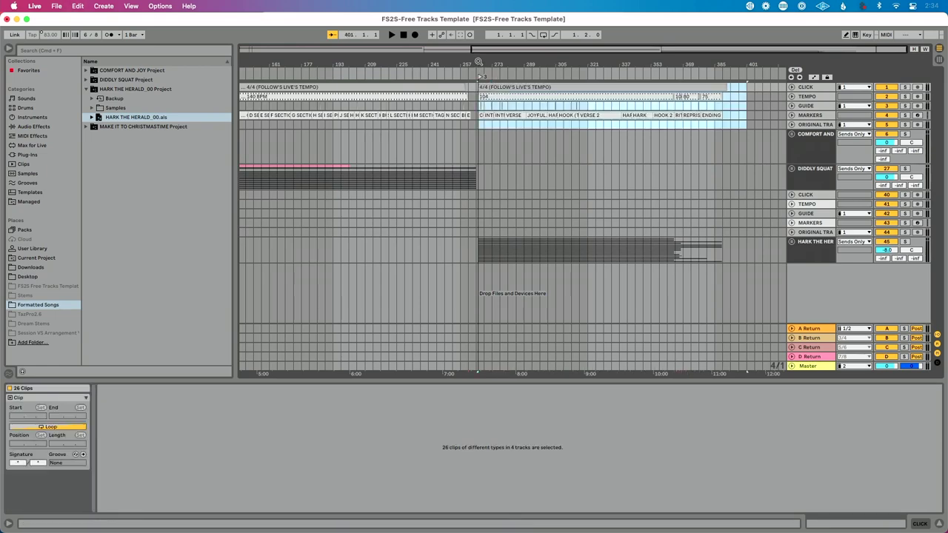
Check how the Hark the Herald clips line up with locator 3
{"action": "scroll", "coordinate": [478, 62], "scroll_direction": "up", "scroll_amount": 10}
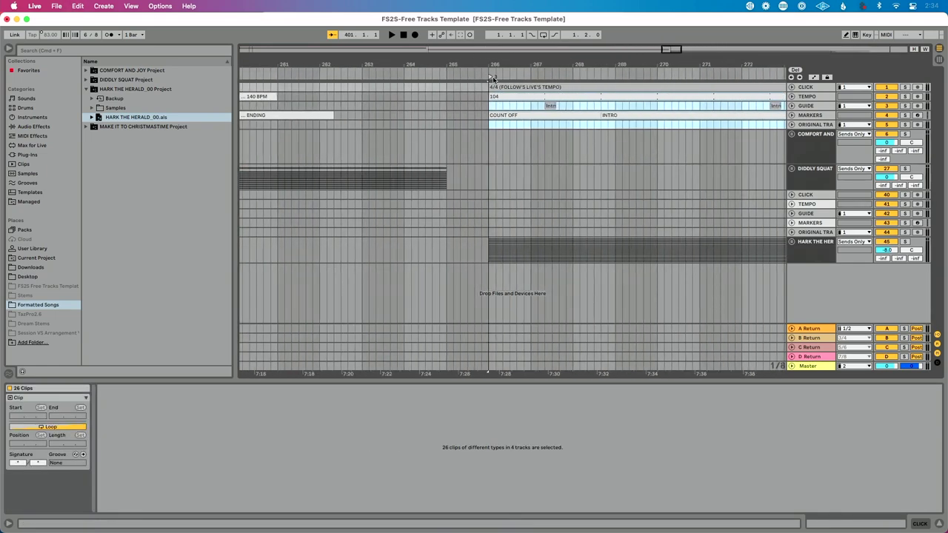
{"action": "scroll", "coordinate": [492, 80], "scroll_direction": "down", "scroll_amount": 10}
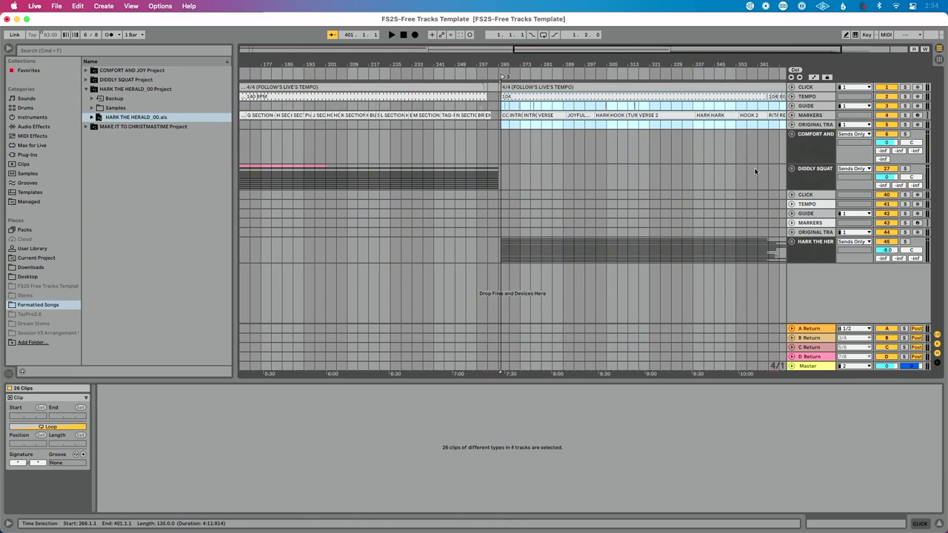
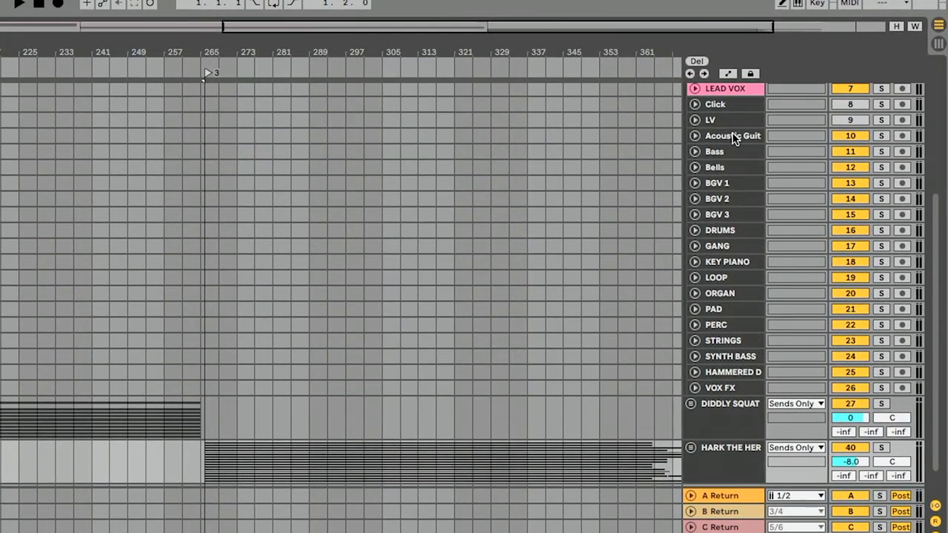
Look over the stem tracks inside the COMFORT AND JOY group, and collapse the group
{"action": "left_click", "coordinate": [732, 137]}
{"action": "scroll", "coordinate": [725, 363], "scroll_direction": "down", "scroll_amount": 1}
{"action": "scroll", "coordinate": [725, 363], "scroll_direction": "up", "scroll_amount": 2}
{"action": "scroll", "coordinate": [735, 309], "scroll_direction": "up", "scroll_amount": 1}
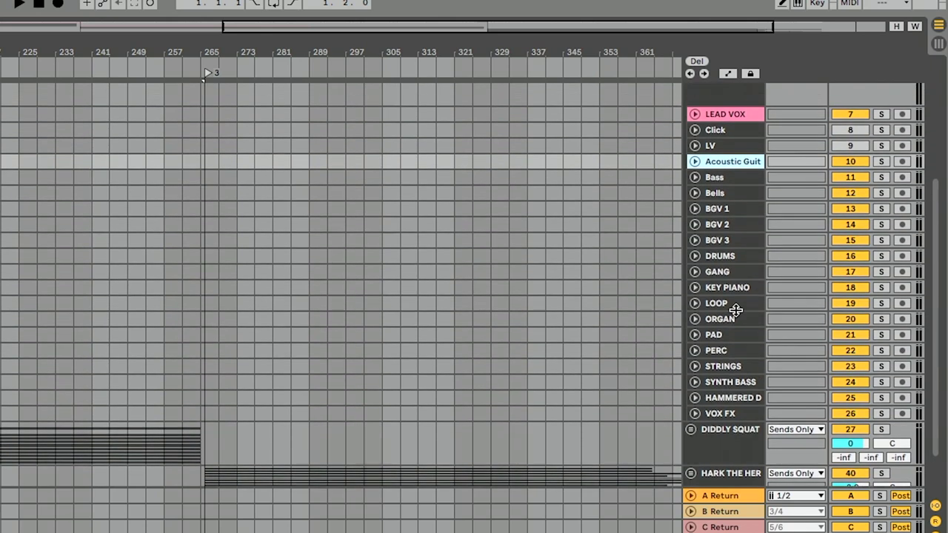
{"action": "scroll", "coordinate": [696, 230], "scroll_direction": "up", "scroll_amount": 10}
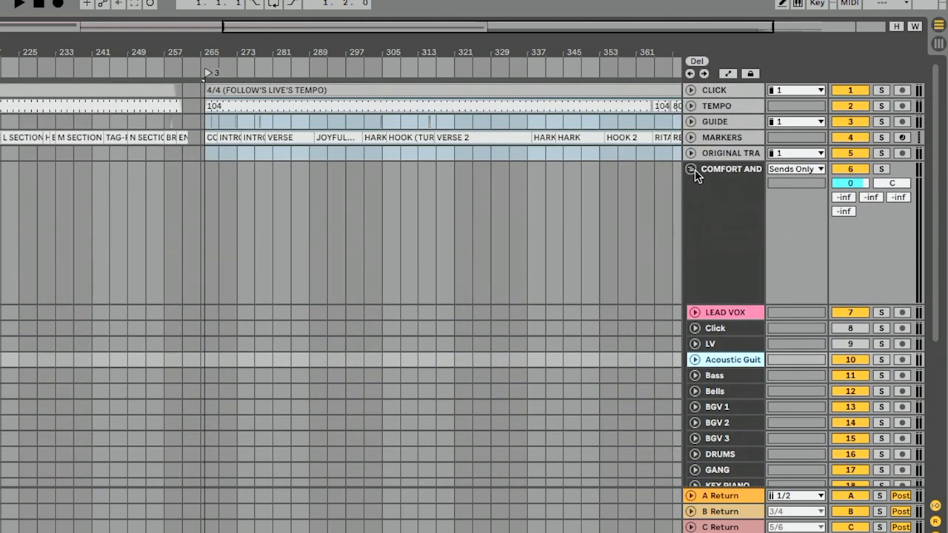
{"action": "left_click", "coordinate": [692, 169]}
Expand the DIDDLY SQUAT group, look over its stem tracks, and collapse it again
{"action": "left_click", "coordinate": [690, 225]}
{"action": "scroll", "coordinate": [714, 262], "scroll_direction": "down", "scroll_amount": 1}
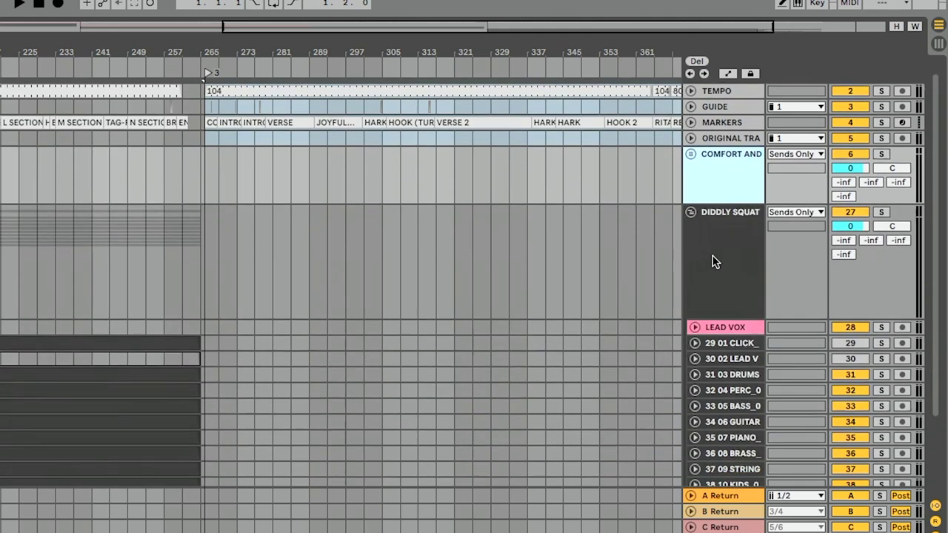
{"action": "scroll", "coordinate": [722, 318], "scroll_direction": "down", "scroll_amount": 5}
{"action": "left_click", "coordinate": [732, 324]}
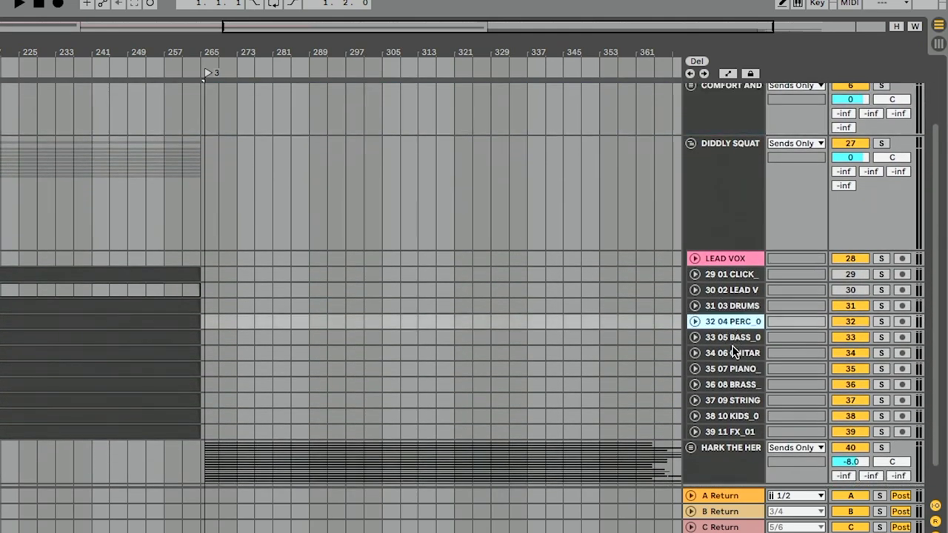
{"action": "left_click", "coordinate": [733, 353]}
{"action": "scroll", "coordinate": [723, 309], "scroll_direction": "up", "scroll_amount": 5}
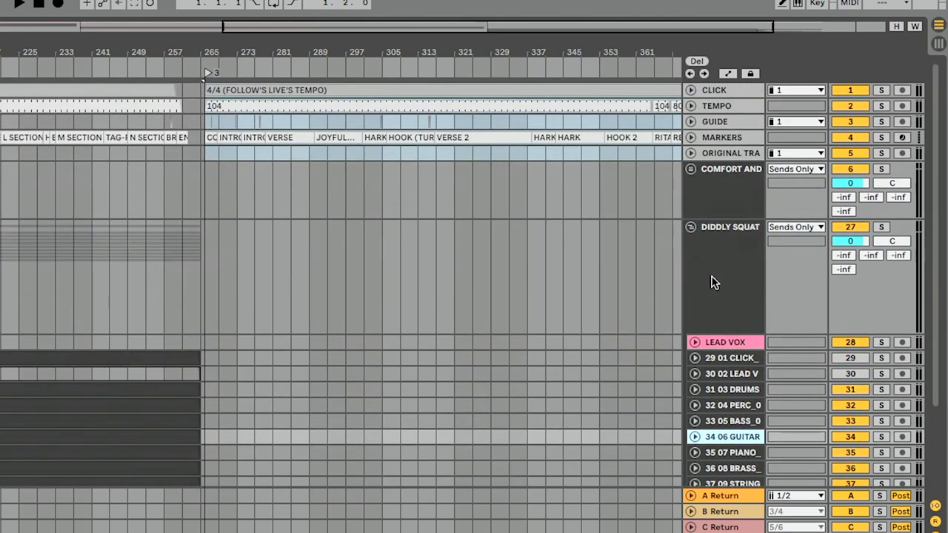
{"action": "left_click", "coordinate": [691, 228]}
Expand the HARK THE HERALD group and look over its stem tracks
{"action": "left_click", "coordinate": [690, 269]}
{"action": "scroll", "coordinate": [722, 311], "scroll_direction": "down", "scroll_amount": 6}
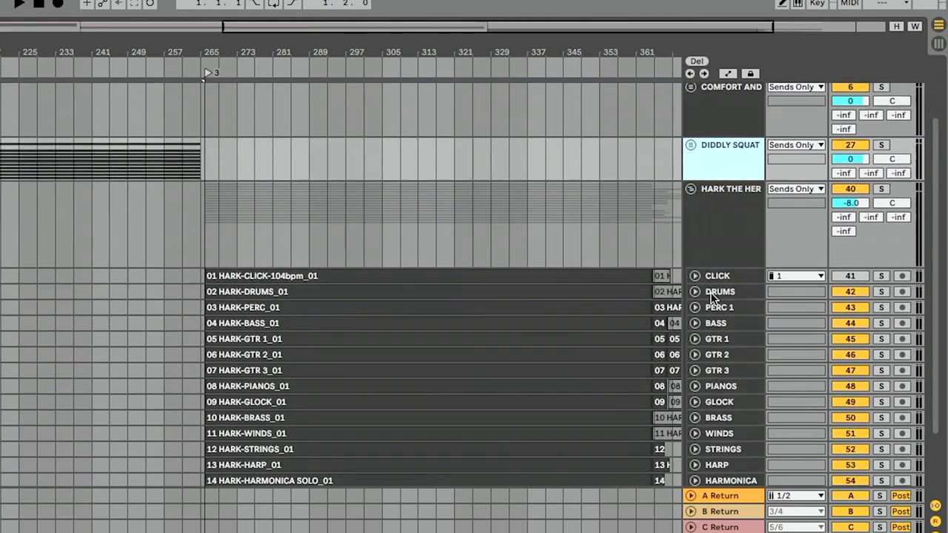
{"action": "left_click", "coordinate": [728, 317]}
{"action": "scroll", "coordinate": [726, 314], "scroll_direction": "up", "scroll_amount": 5}
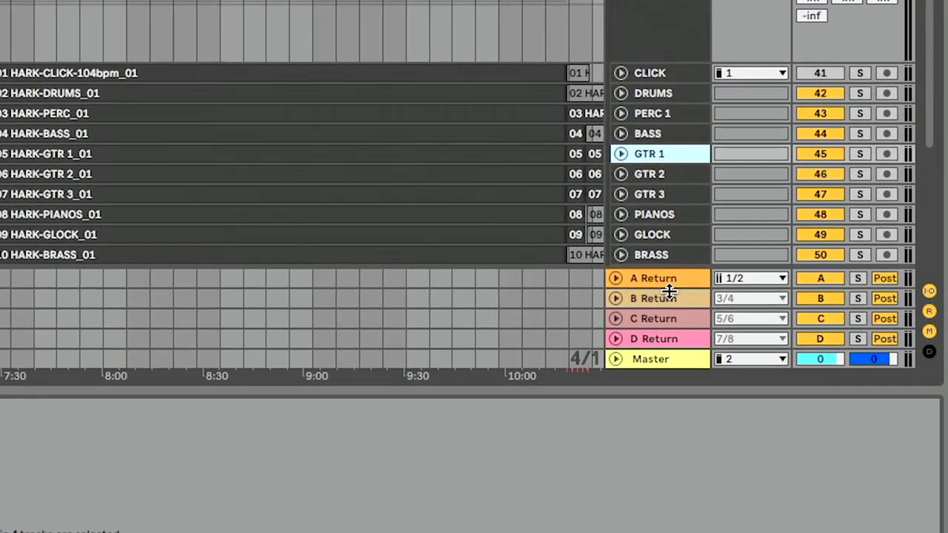
Review the A, B and C return tracks, and collapse the HARK THE HERALD group
{"action": "left_click", "coordinate": [816, 329]}
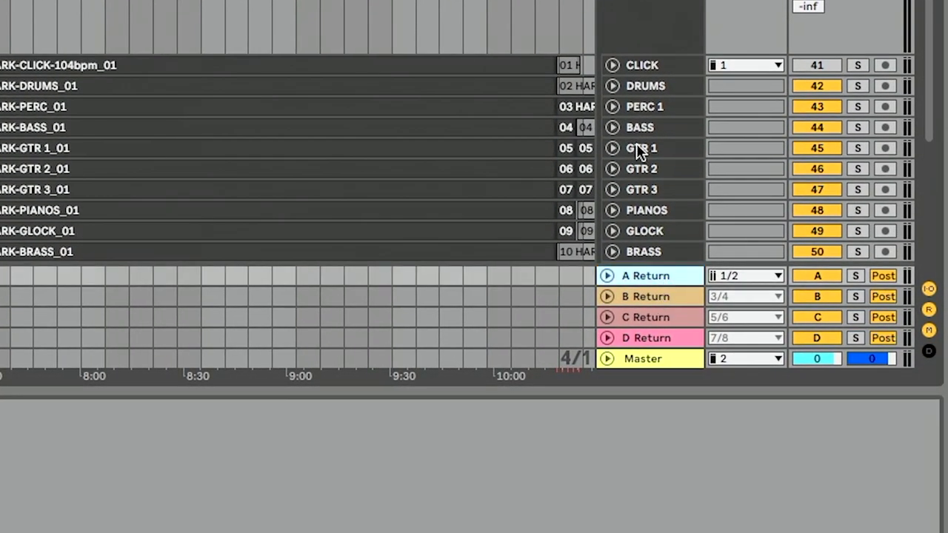
{"action": "left_click", "coordinate": [642, 296]}
{"action": "left_click", "coordinate": [645, 317]}
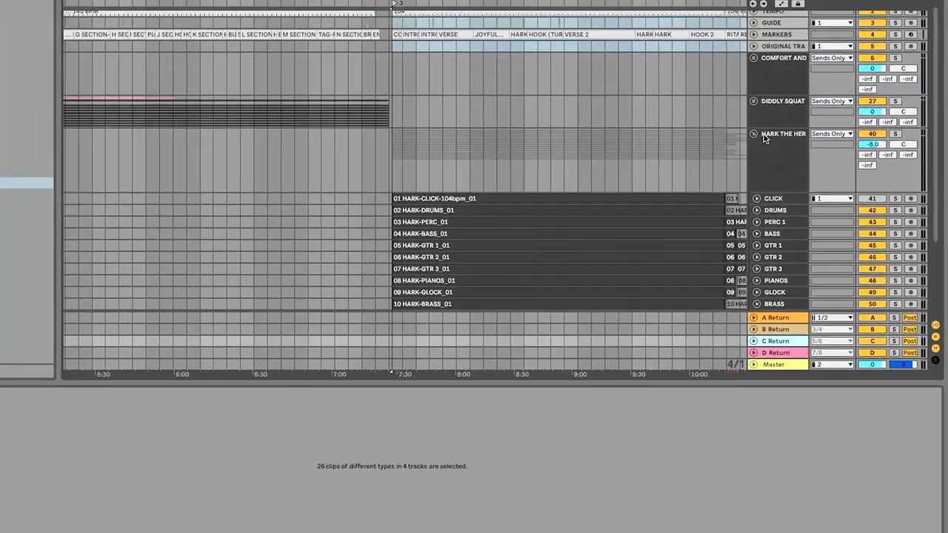
{"action": "left_click", "coordinate": [764, 127]}
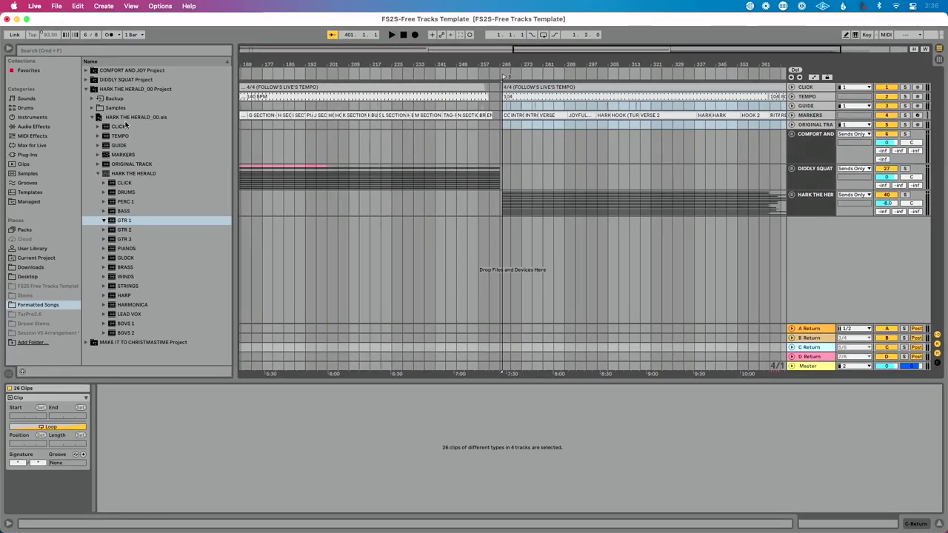
Collapse the HARK THE HERALD_00 project folder and move locator 4 past the song's end to bar 393
{"action": "left_click", "coordinate": [86, 90]}
{"action": "left_click_drag", "start_coordinate": [450, 68], "coordinate": [450, 56]}
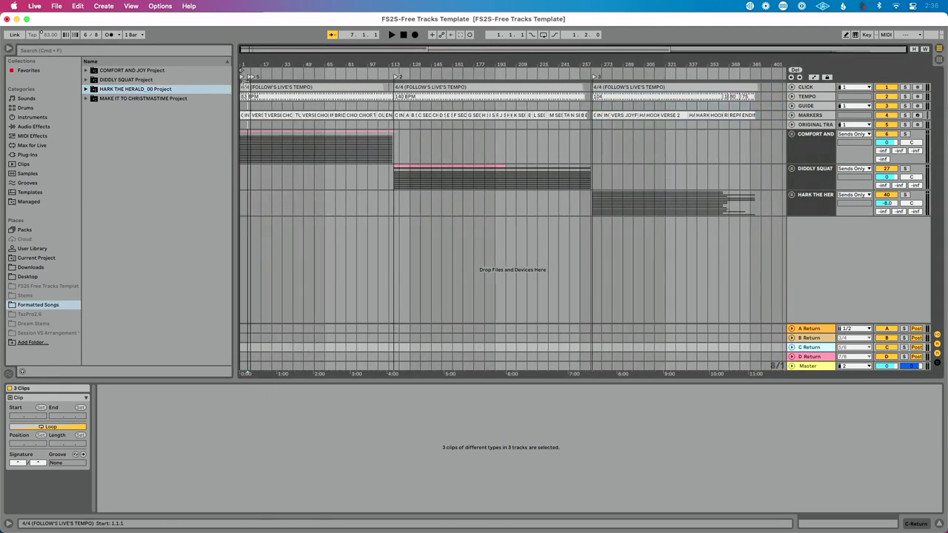
{"action": "left_click_drag", "start_coordinate": [250, 77], "coordinate": [590, 82]}
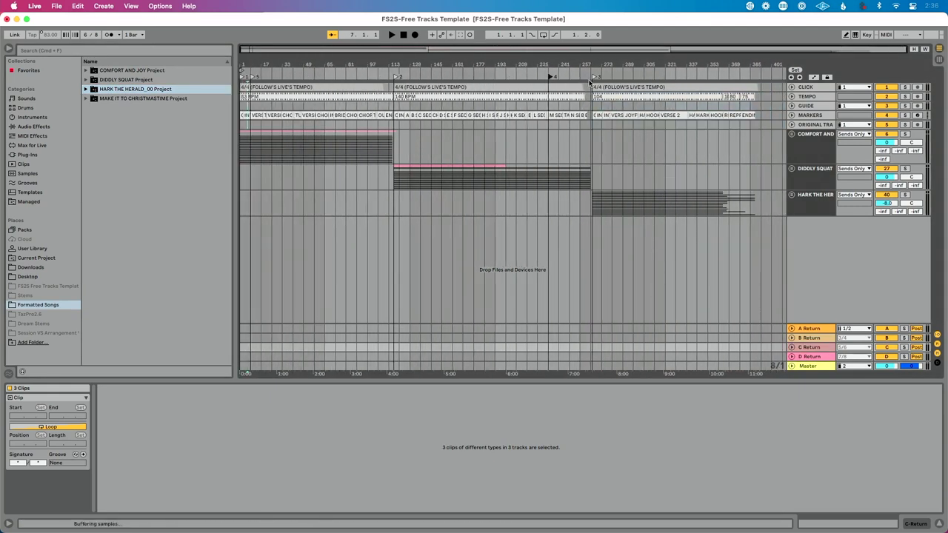
{"action": "left_click_drag", "start_coordinate": [739, 80], "coordinate": [773, 82]}
{"action": "left_click_drag", "start_coordinate": [678, 77], "coordinate": [748, 65]}
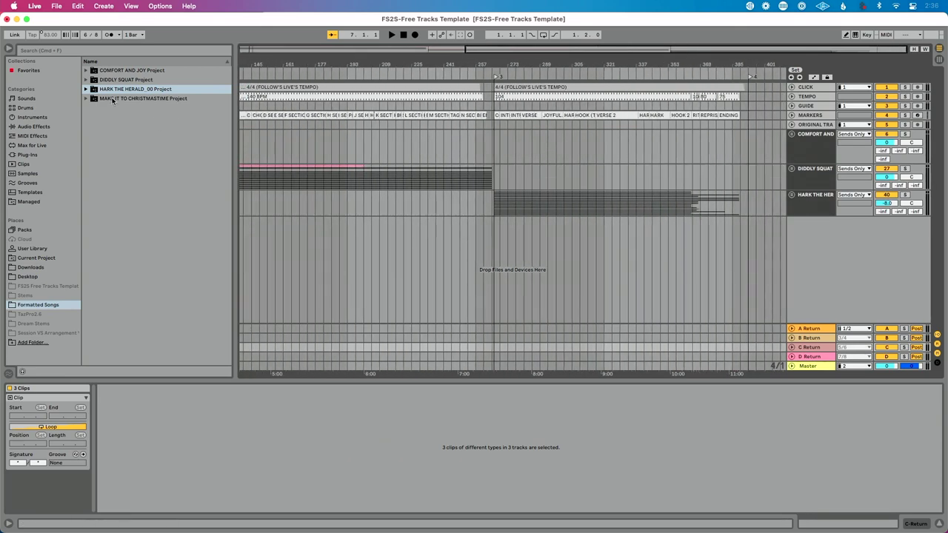
Add MAKE IT TO CHRISTMASTIME.als from its project folder to the arrangement below the Hark the Herald group
{"action": "left_click", "coordinate": [86, 99]}
{"action": "left_click_drag", "start_coordinate": [106, 128], "coordinate": [280, 230]}
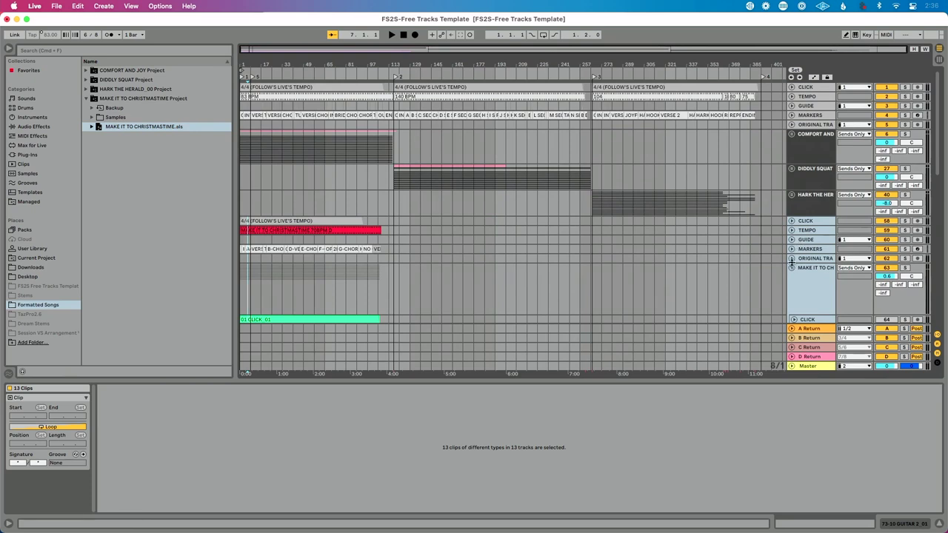
Collapse the imported stem group and move all Make It to Christmastime clips from bar 1 to locator 4 at bar 393
{"action": "left_click", "coordinate": [792, 267]}
{"action": "left_click_drag", "start_coordinate": [409, 277], "coordinate": [237, 224]}
{"action": "left_click_drag", "start_coordinate": [376, 231], "coordinate": [739, 230]}
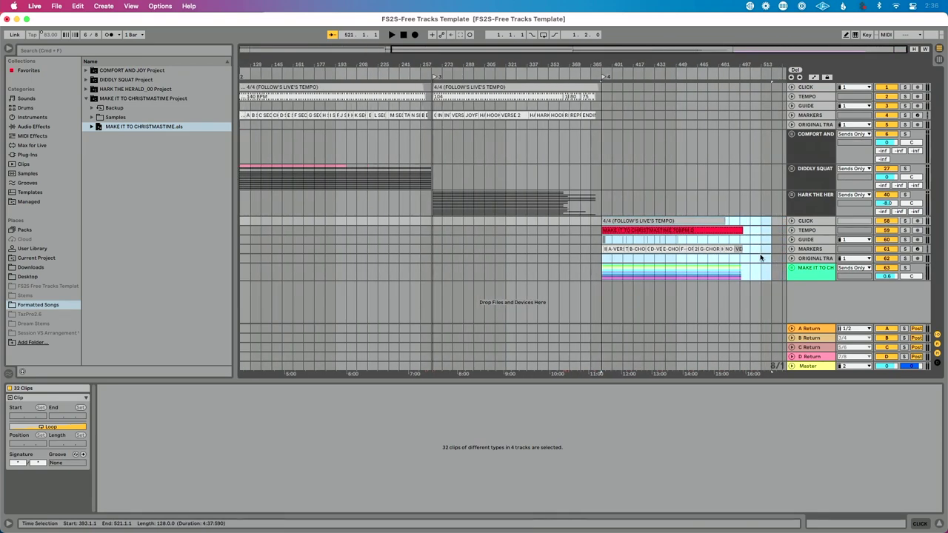
Move the Make It to Christmastime clips from the imported CLICK through ORIGINAL TRACK tracks to the matching template tracks at locator 4
{"action": "left_click", "coordinate": [758, 259], "text": "shift"}
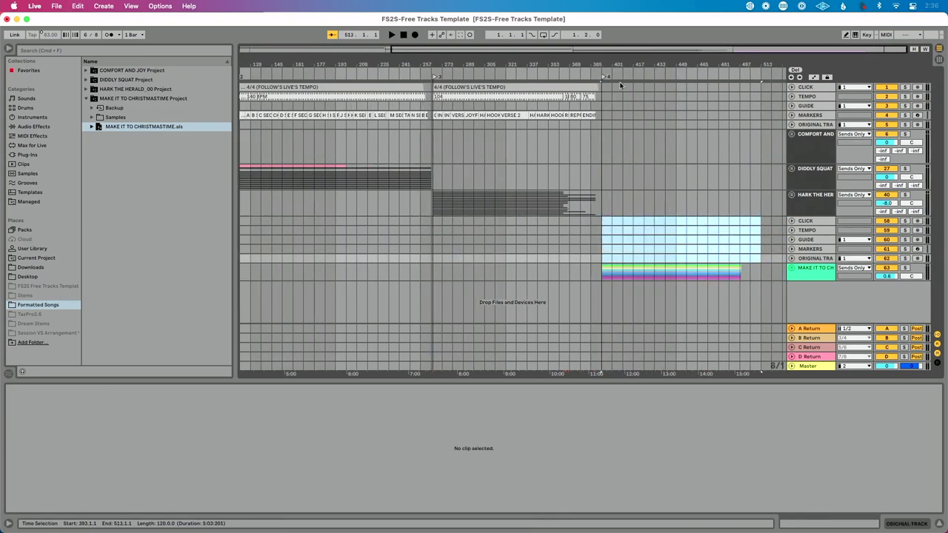
{"action": "left_click", "coordinate": [617, 89]}
{"action": "key", "text": "super+v"}
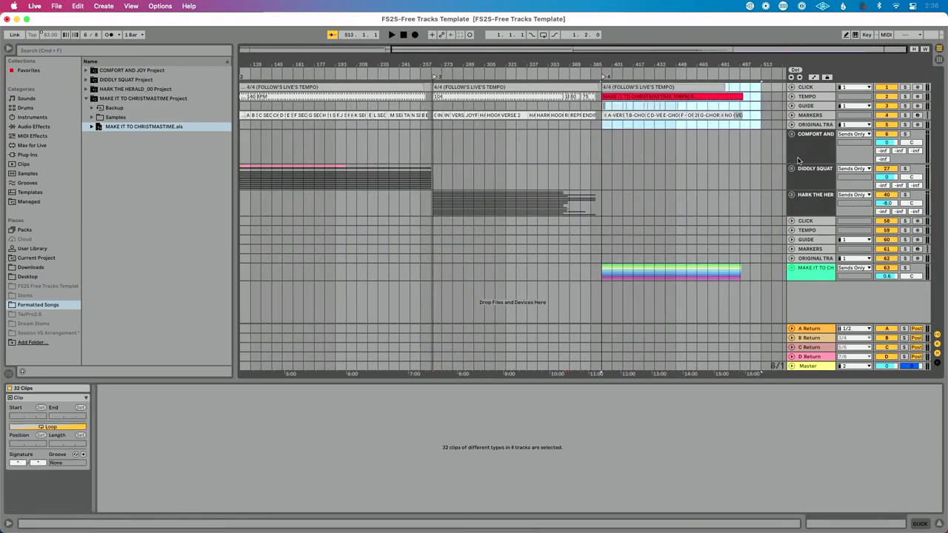
Delete the five emptied CLICK through ORIGINAL TRACK tracks imported with Make It to Christmastime
{"action": "left_click", "coordinate": [820, 222]}
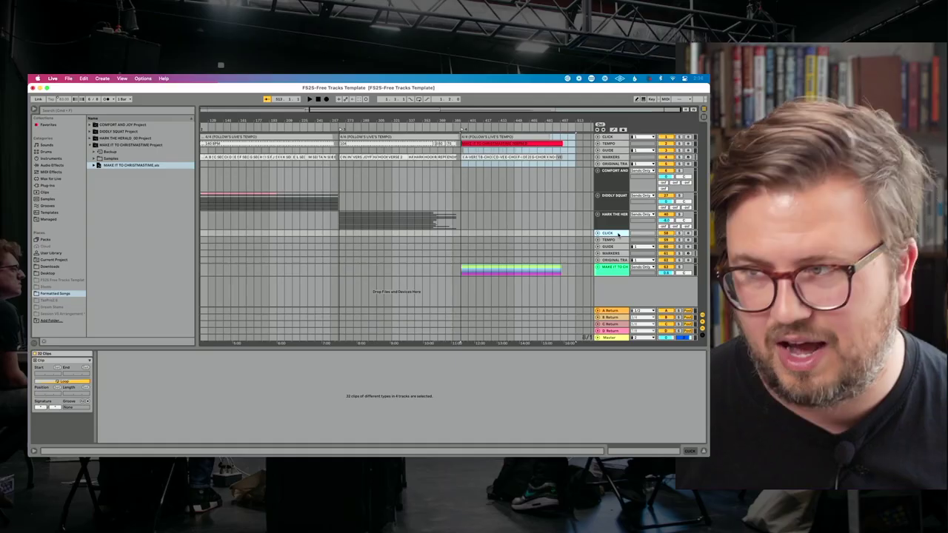
{"action": "left_click", "coordinate": [809, 259], "text": "shift"}
{"action": "key", "text": "Delete"}
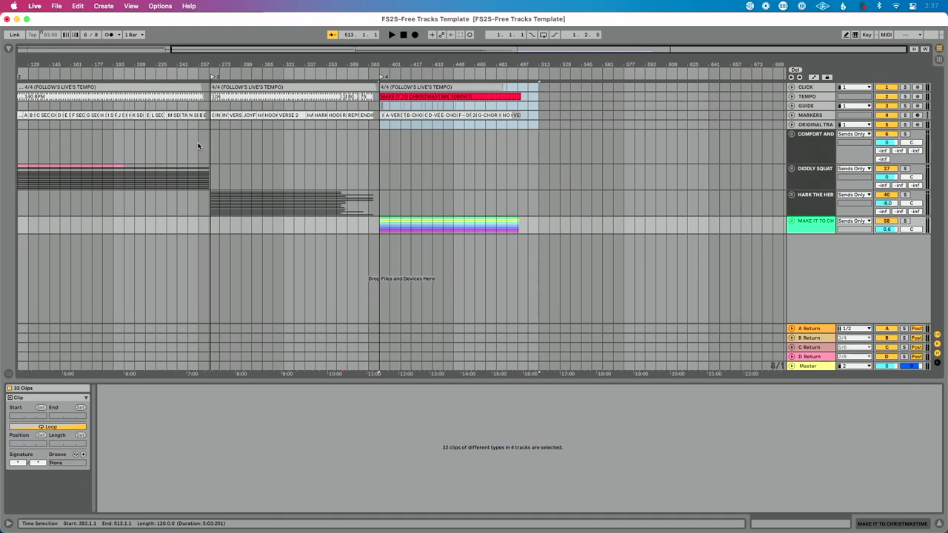
Show the whole set in the arrangement and delete the unused locator 5 near the start
{"action": "key", "text": "Home"}
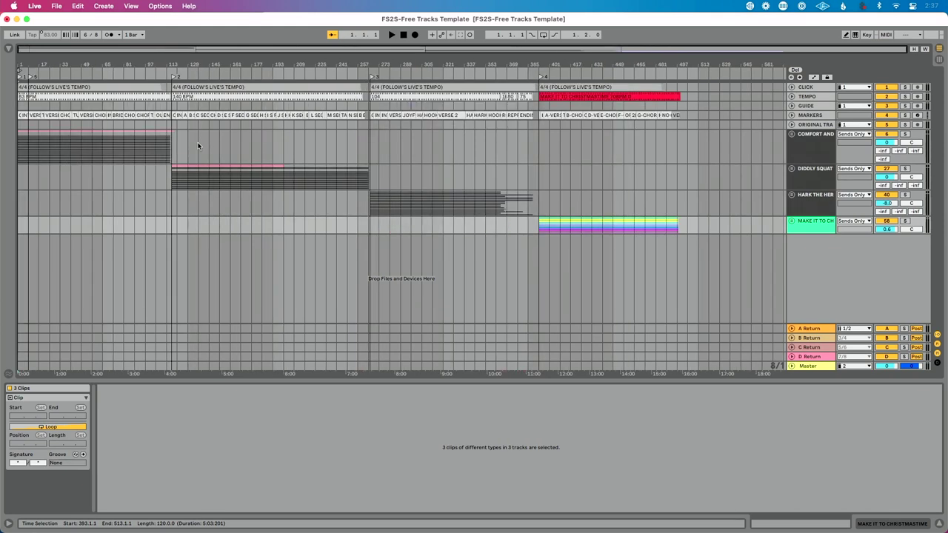
{"action": "left_click", "coordinate": [29, 78]}
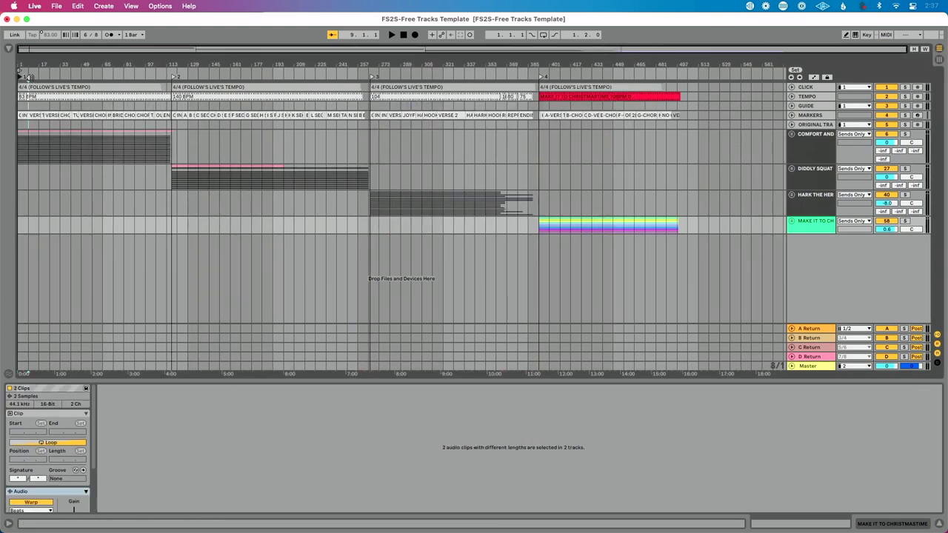
{"action": "key", "text": "Home"}
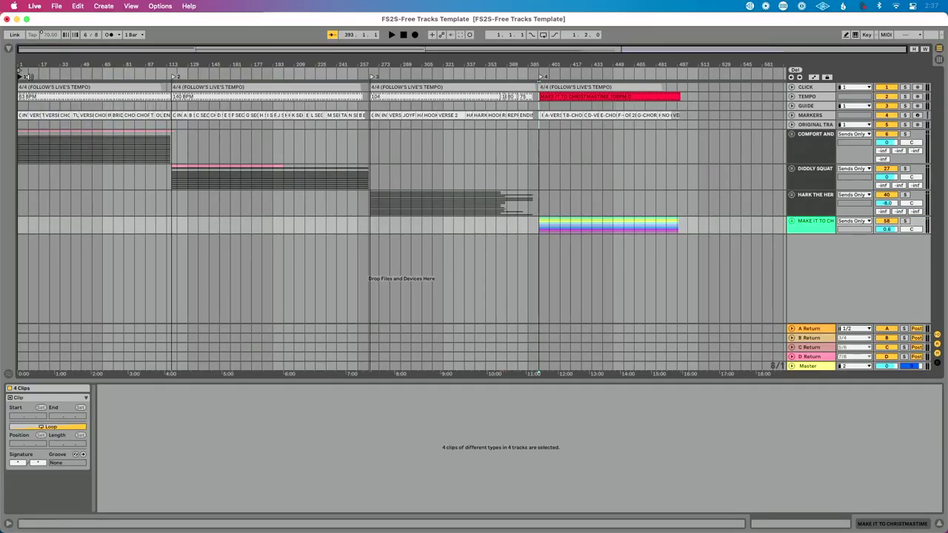
Check the locators' key assignments, and play the set briefly from locator 3
{"action": "key", "text": "super+k"}
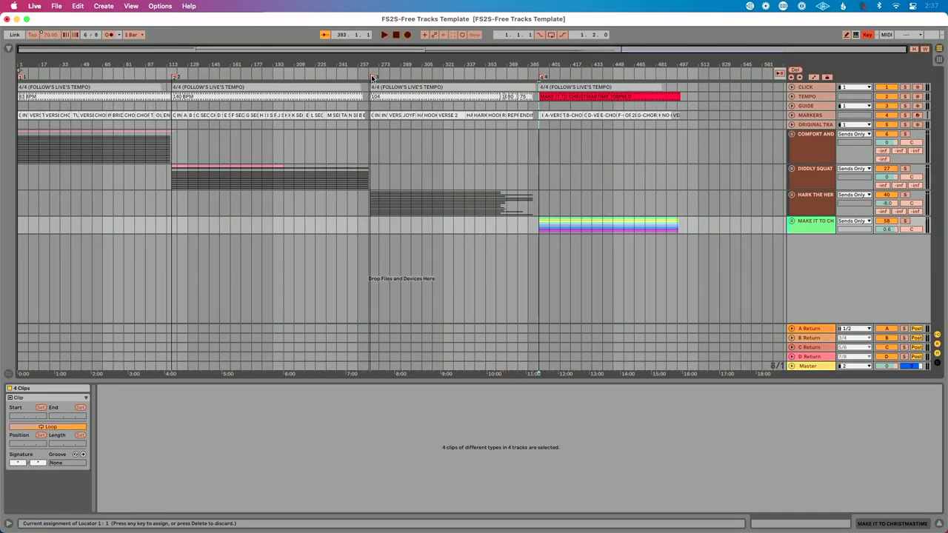
{"action": "key", "text": "super+k"}
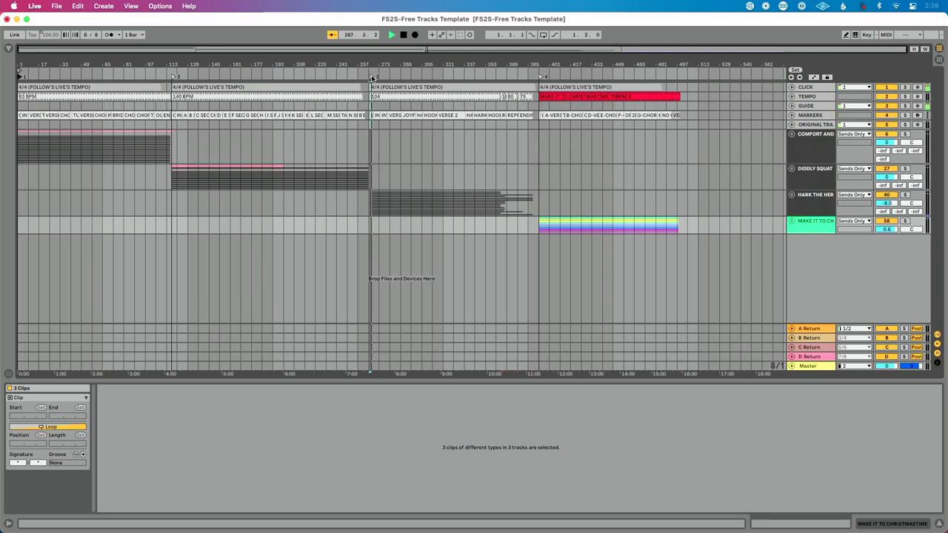
{"action": "key", "text": "space"}
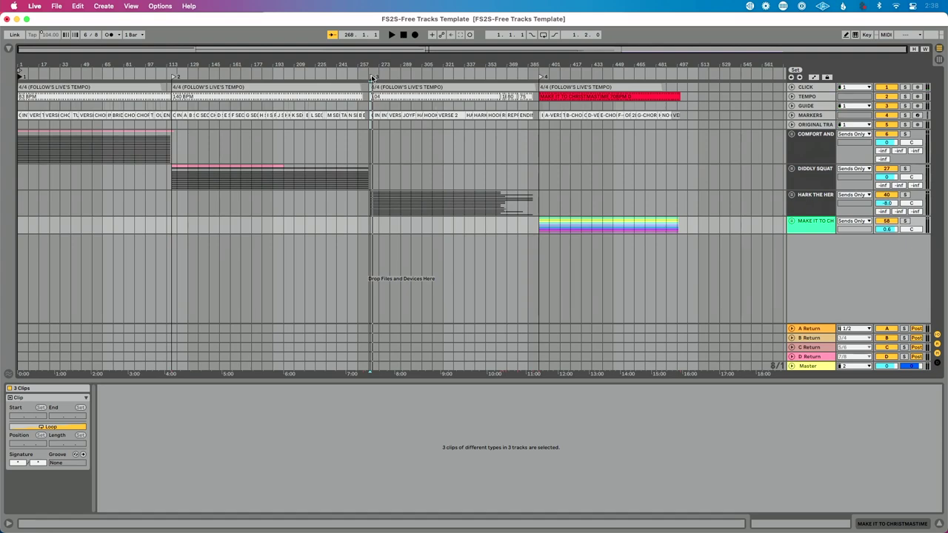
Play the transition from the end of Diddly Squat around bar 261 up to Hark the Herald at locator 3
{"action": "left_click_drag", "start_coordinate": [371, 74], "coordinate": [377, 103]}
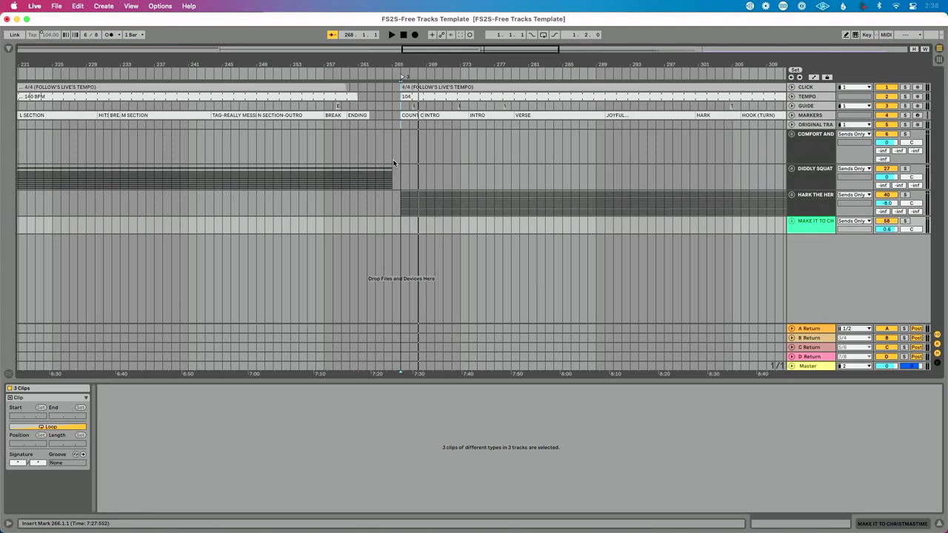
{"action": "scroll", "coordinate": [393, 163], "scroll_direction": "down", "scroll_amount": 5}
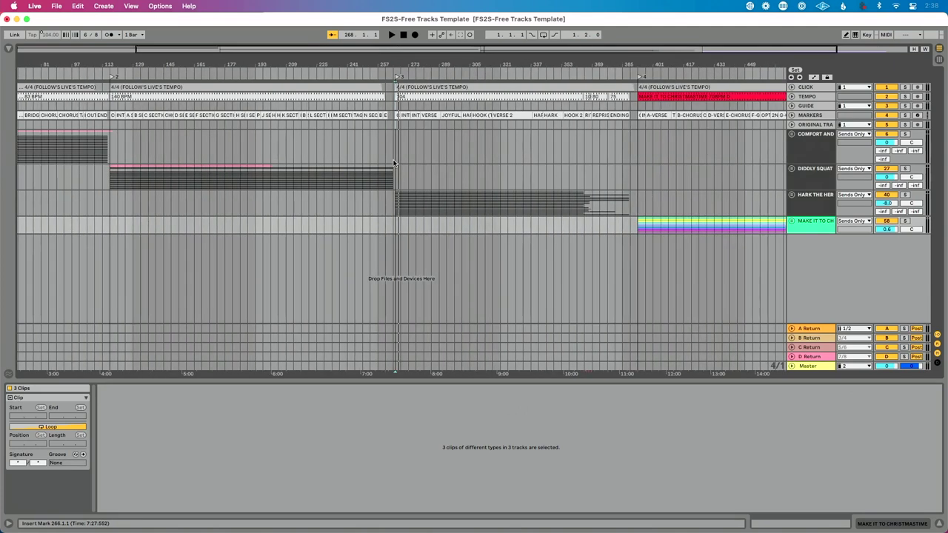
{"action": "scroll", "coordinate": [393, 163], "scroll_direction": "down", "scroll_amount": 2}
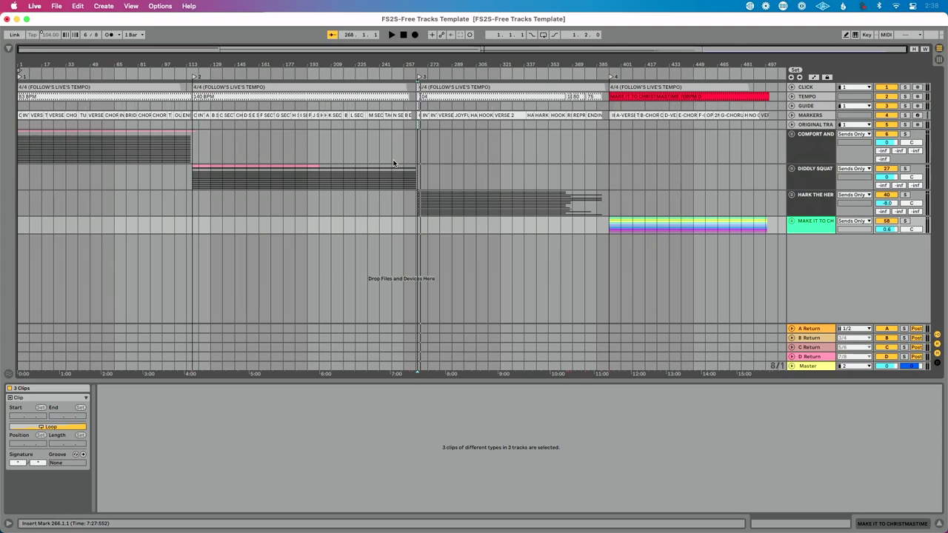
{"action": "left_click_drag", "start_coordinate": [419, 62], "coordinate": [384, 69]}
{"action": "left_click", "coordinate": [382, 71]}
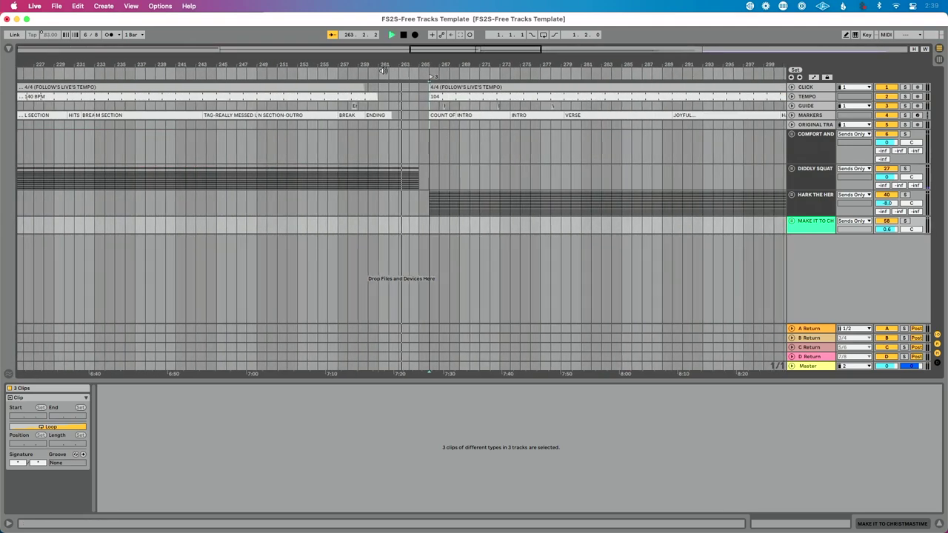
{"action": "key", "text": "space"}
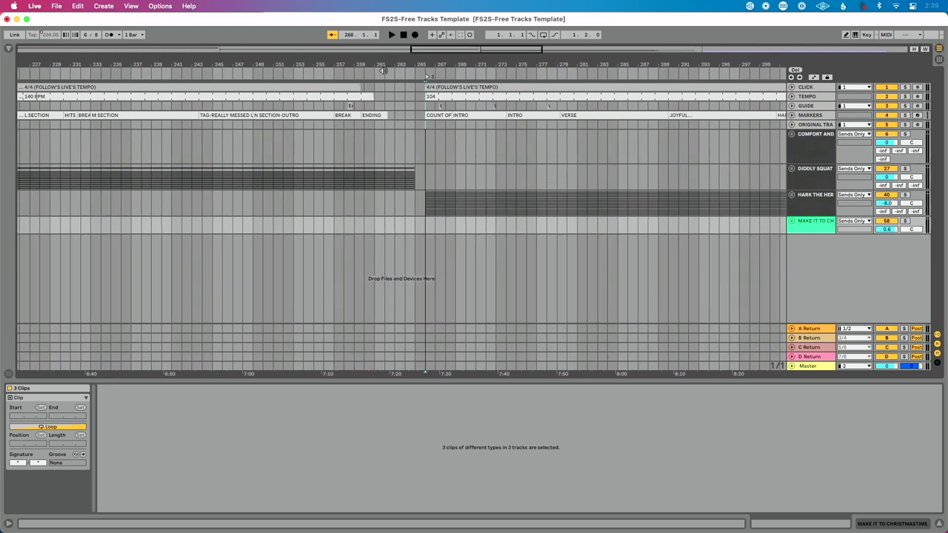
{"action": "key", "text": "space"}
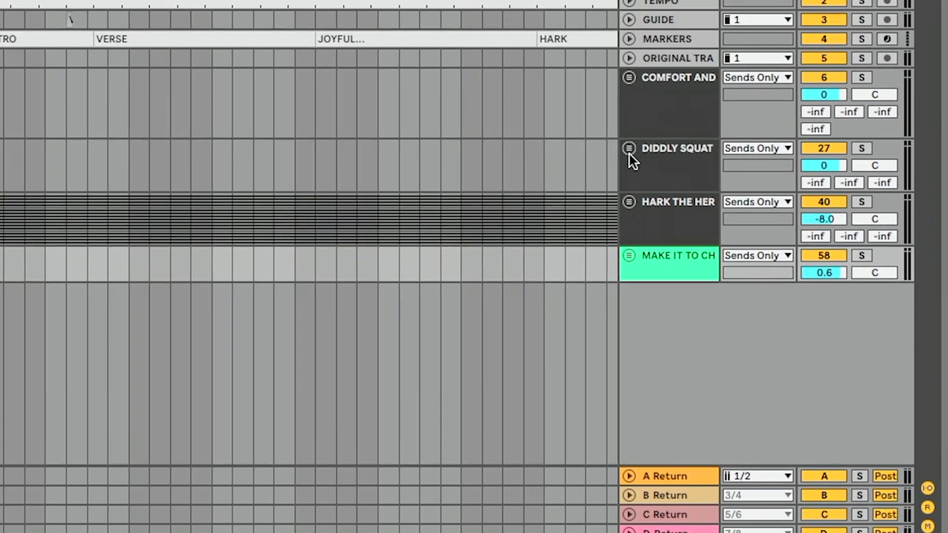
Unfold the DIDDLY SQUAT group, examine its individual tracks and their routing in Session View, and fold the group back in the arrangement
{"action": "left_click", "coordinate": [721, 160]}
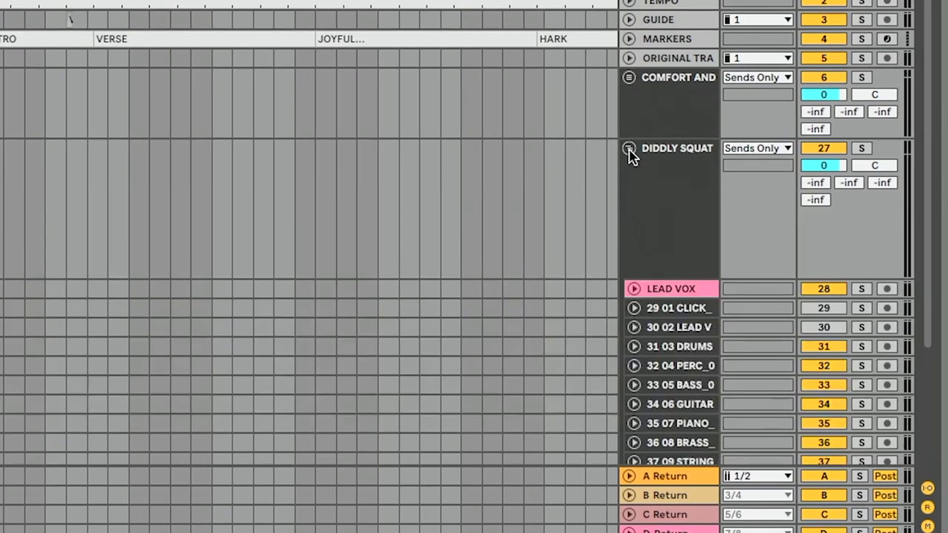
{"action": "scroll", "coordinate": [659, 317], "scroll_direction": "down", "scroll_amount": 3}
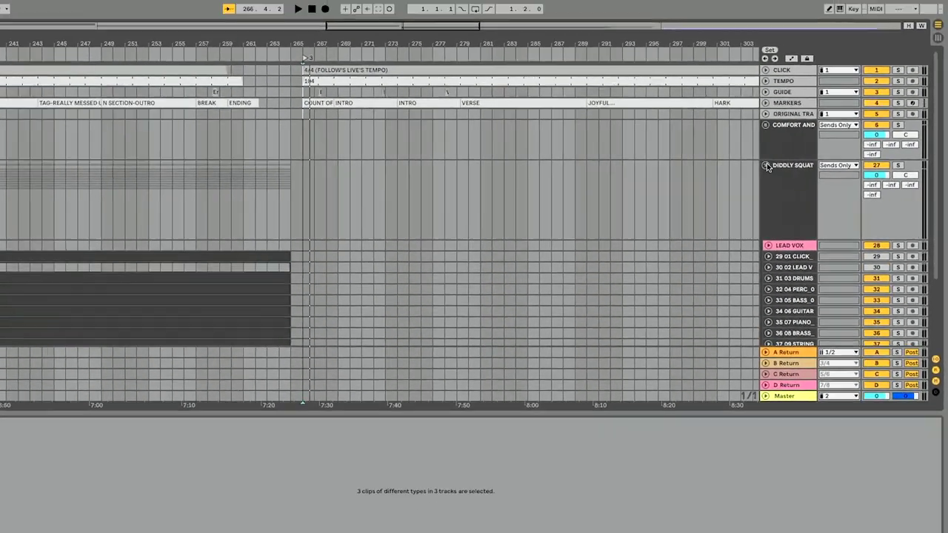
{"action": "key", "text": "Tab"}
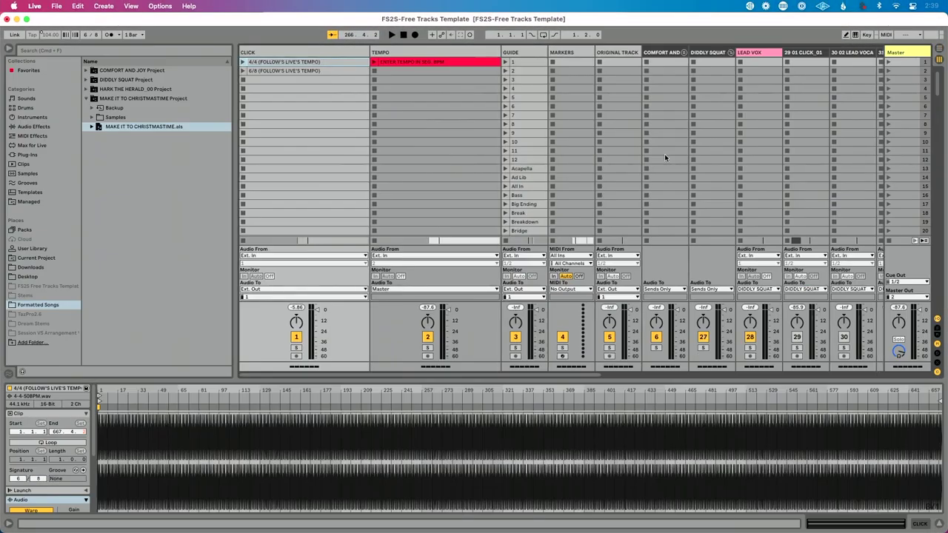
{"action": "scroll", "coordinate": [664, 153], "scroll_direction": "right", "scroll_amount": 10}
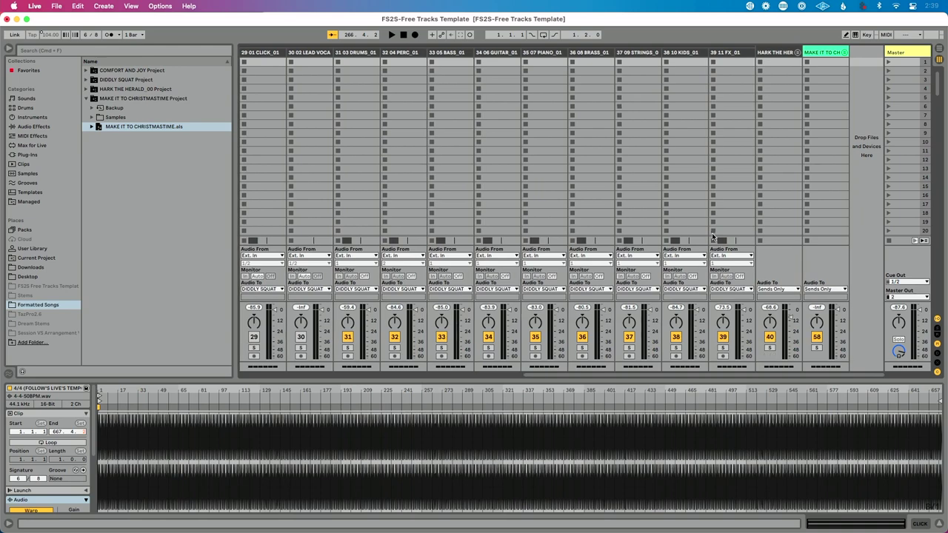
{"action": "scroll", "coordinate": [570, 140], "scroll_direction": "left", "scroll_amount": 5}
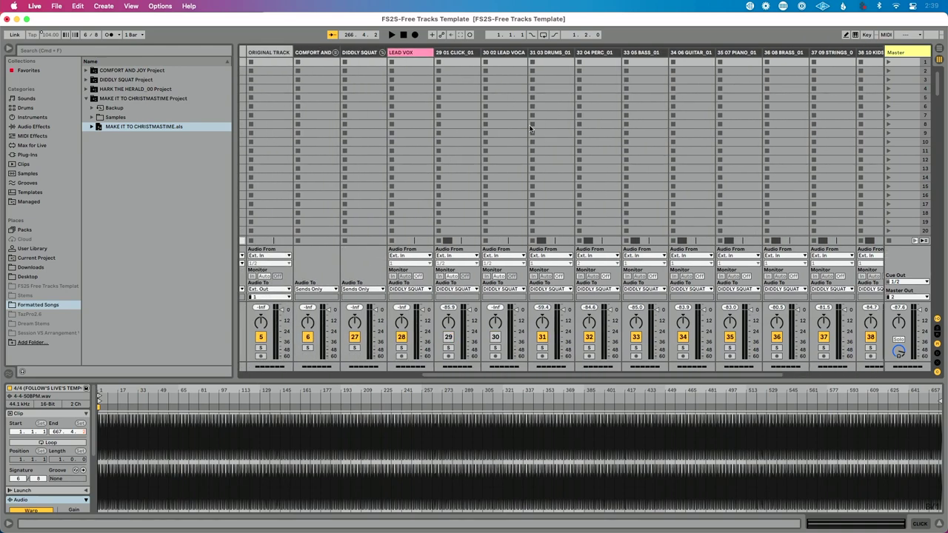
{"action": "key", "text": "Tab"}
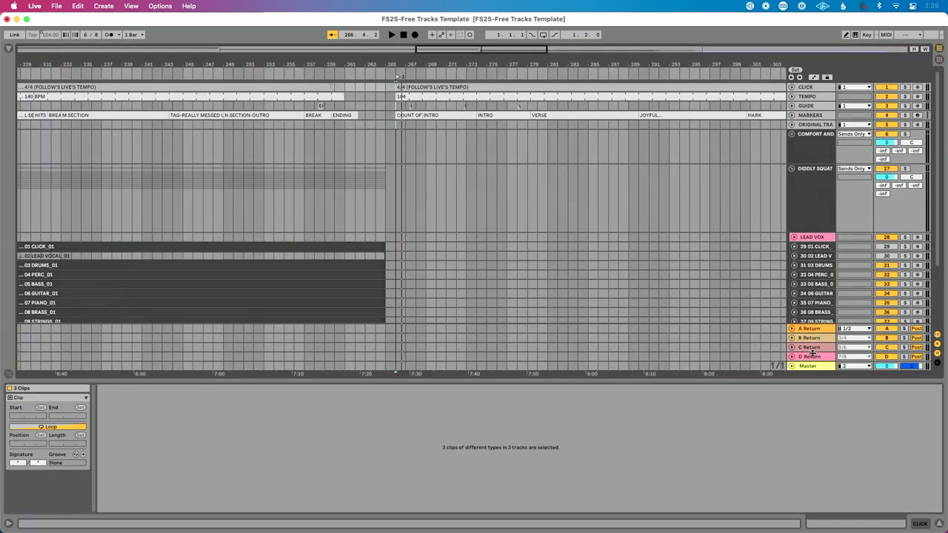
{"action": "left_click", "coordinate": [792, 168]}
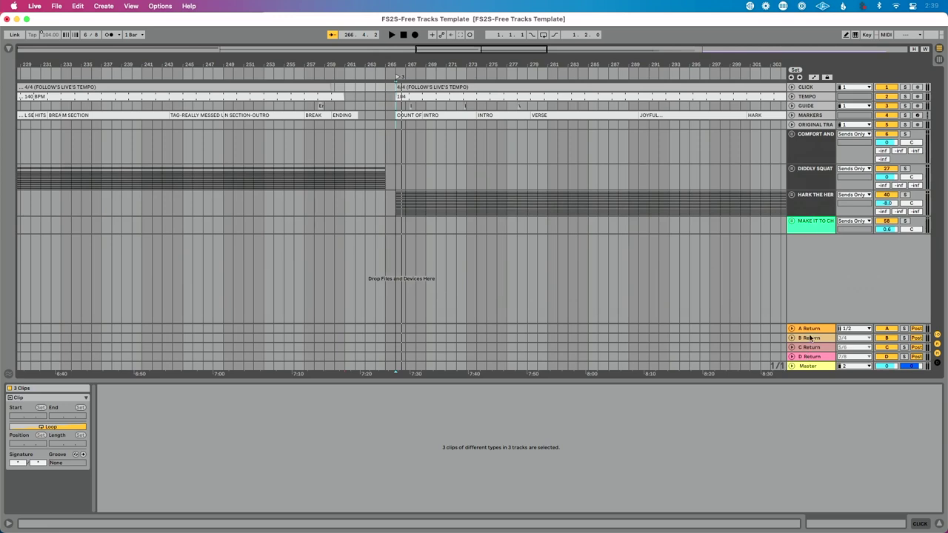
Show the return tracks in Session View and select A Return
{"action": "key", "text": "Tab"}
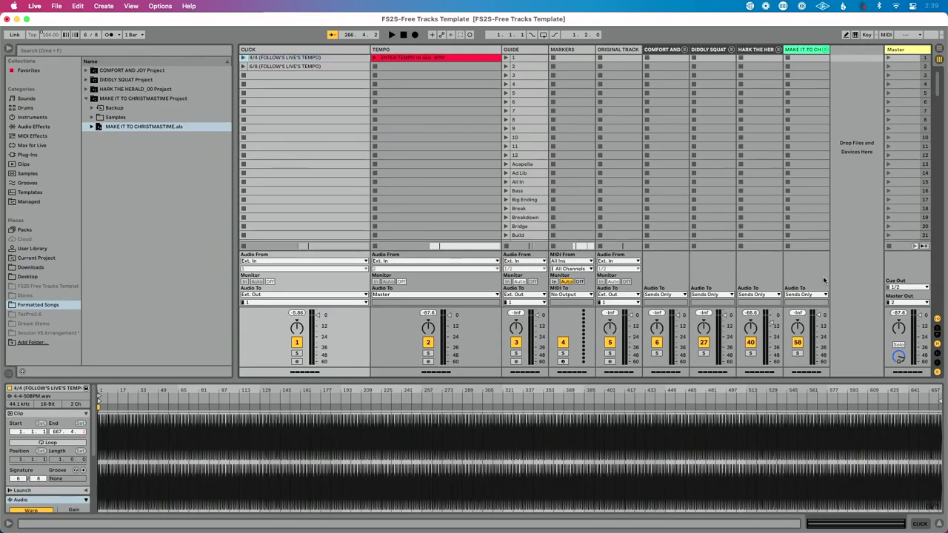
{"action": "left_click", "coordinate": [938, 336]}
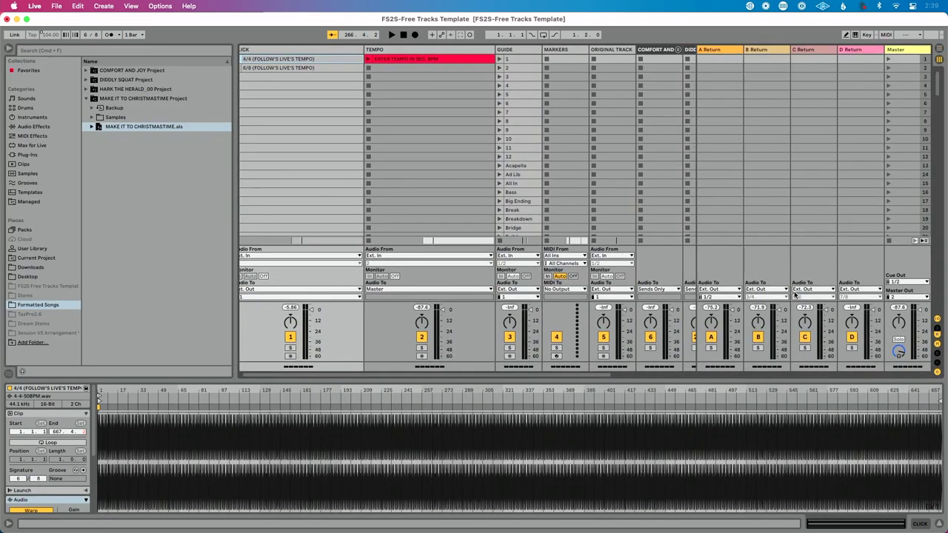
{"action": "left_click", "coordinate": [720, 50]}
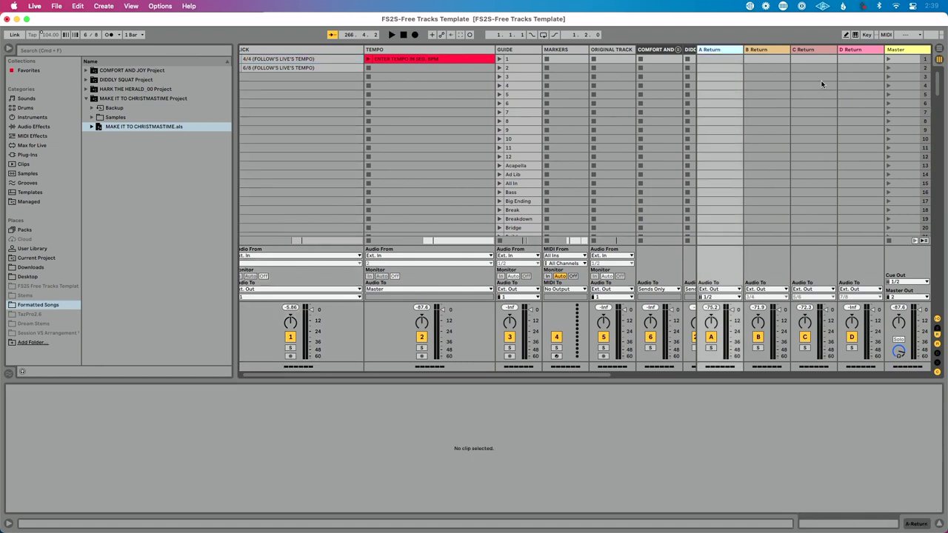